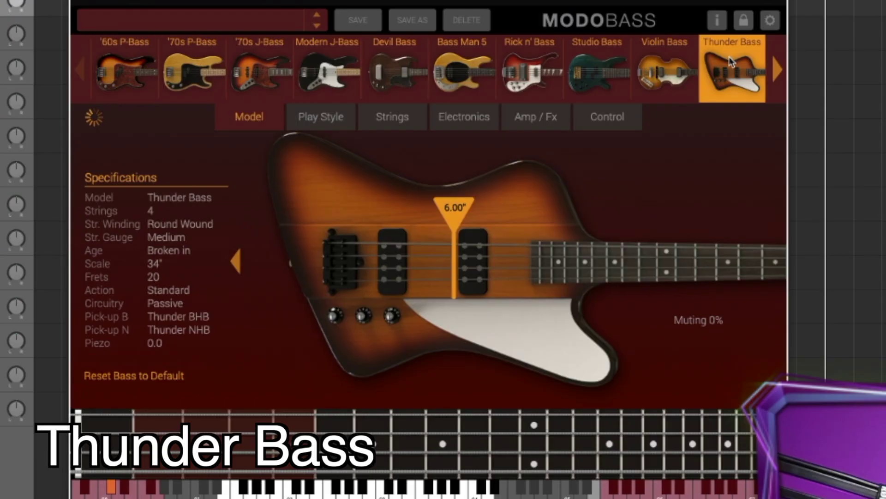
# Set the Thunder Bass play style to alternate finger stroke with hard touch and 100% muting
pyautogui.click(345, 168)
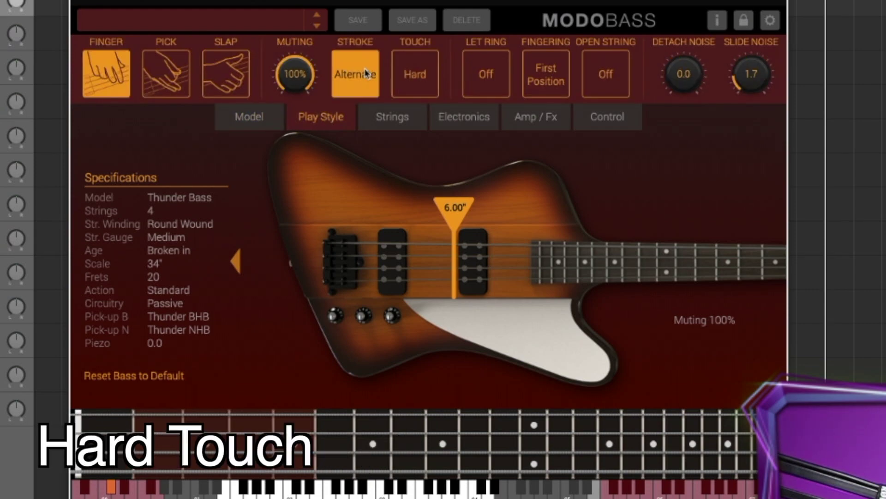
pyautogui.click(364, 70)
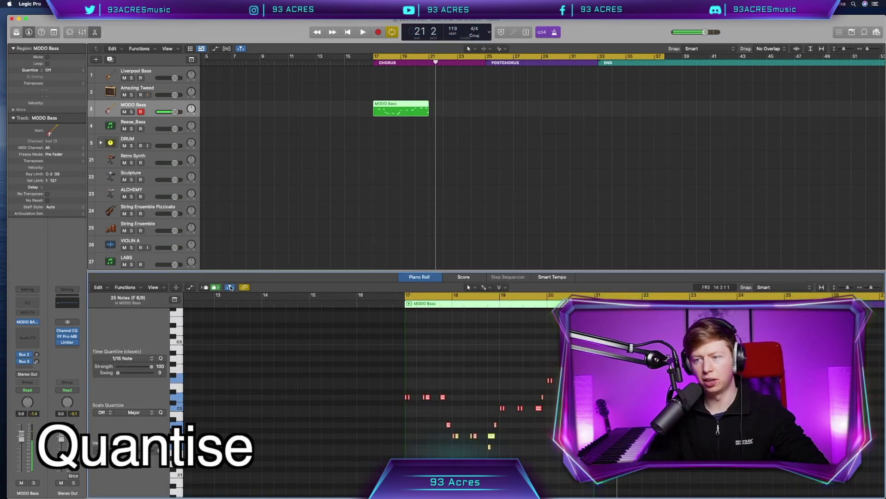
# Quantise the MODO Bass notes with a MIDI Transform function and lengthen the short second note of bar 17
pyautogui.click(142, 288)
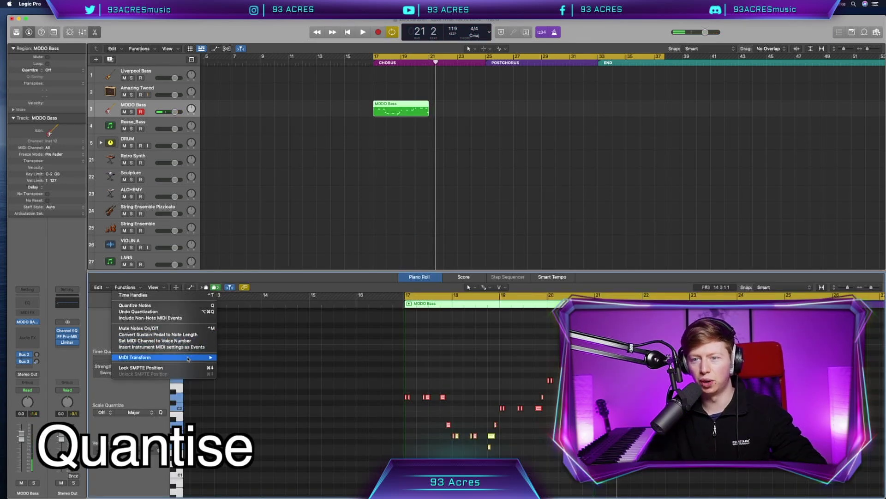
pyautogui.moveTo(189, 359)
pyautogui.click(237, 357)
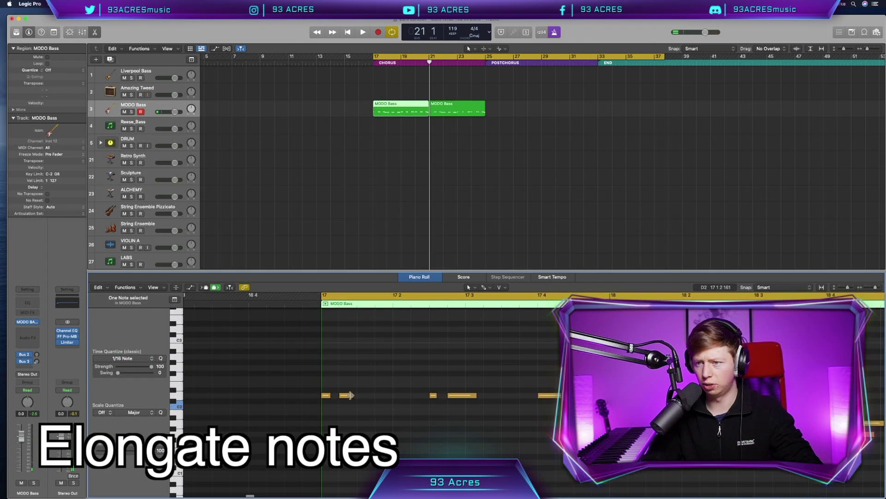
pyautogui.moveTo(350, 396); pyautogui.dragTo(457, 395)
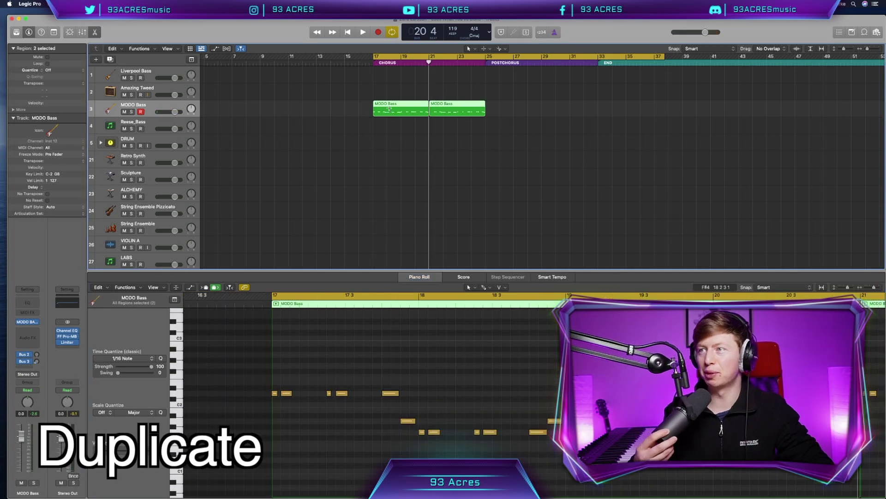
# Repeat the MODO Bass regions into the post-chorus and shorten the second chorus region so it ends at bar 24
pyautogui.press('super+r')
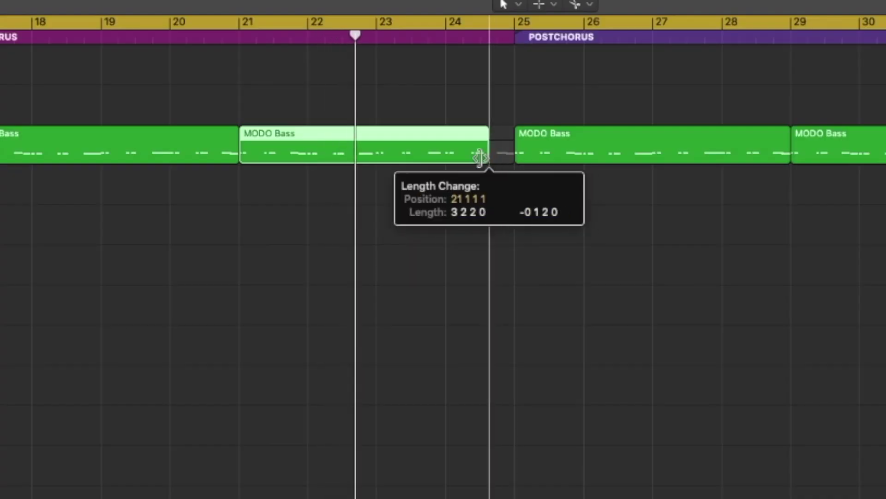
pyautogui.moveTo(481, 152); pyautogui.dragTo(434, 157)
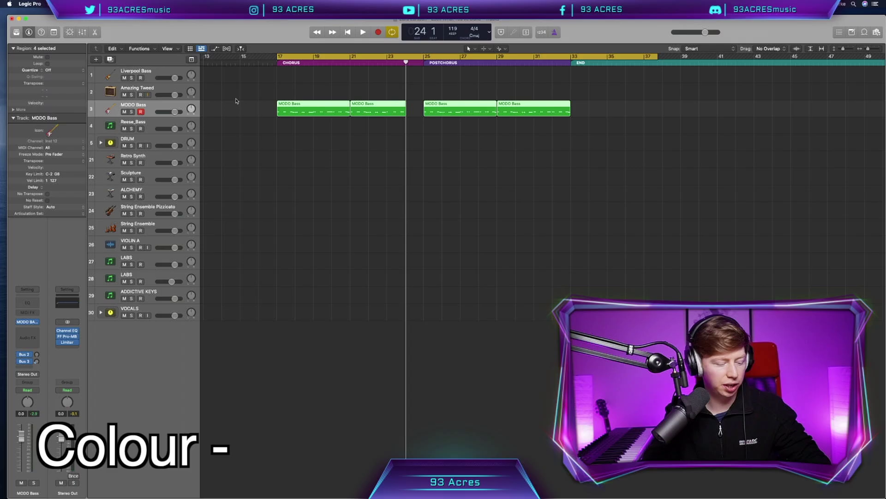
# Colour all four MODO Bass regions dark red-brown
pyautogui.hotkey('alt', 'c')
pyautogui.click(217, 386)
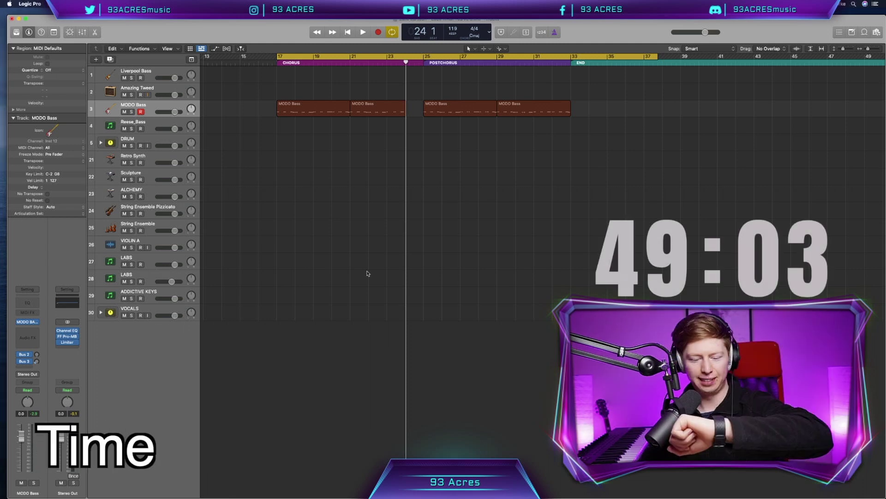
# Filter the Splice downloads to drum kicks and place THE_KOUNT kick sample on the Kick A track at bar 17
pyautogui.hscroll(1, 367, 274)
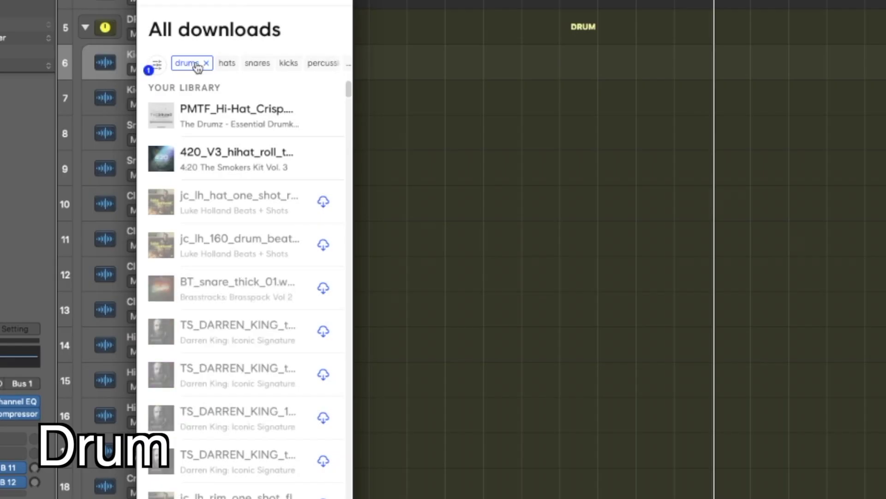
pyautogui.click(281, 66)
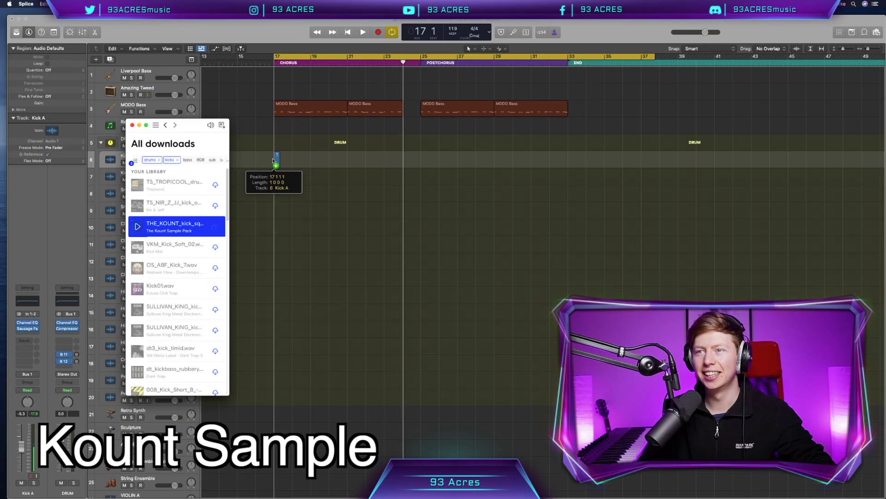
pyautogui.moveTo(277, 173); pyautogui.dragTo(277, 159)
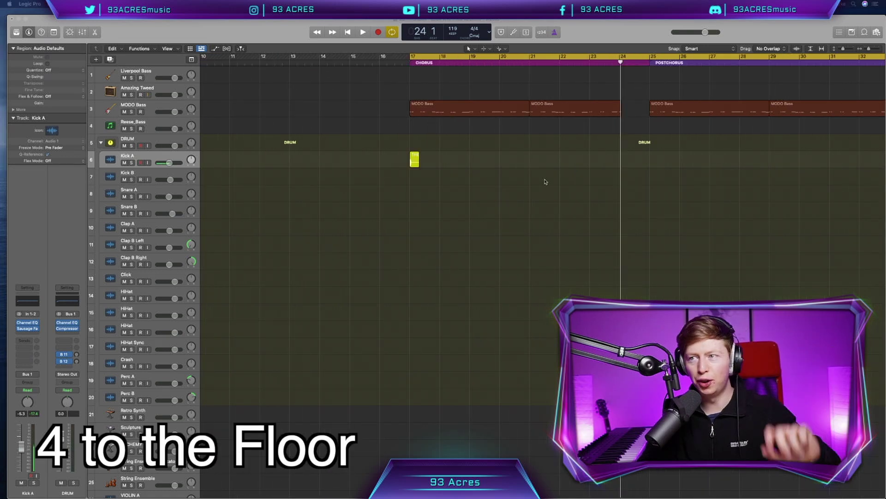
# Build a four-to-the-floor pattern on Kick A by fitting the kick to one beat and repeating the bar 17 hits
pyautogui.moveTo(418, 166); pyautogui.dragTo(422, 166)
pyautogui.moveTo(381, 192); pyautogui.dragTo(506, 192)
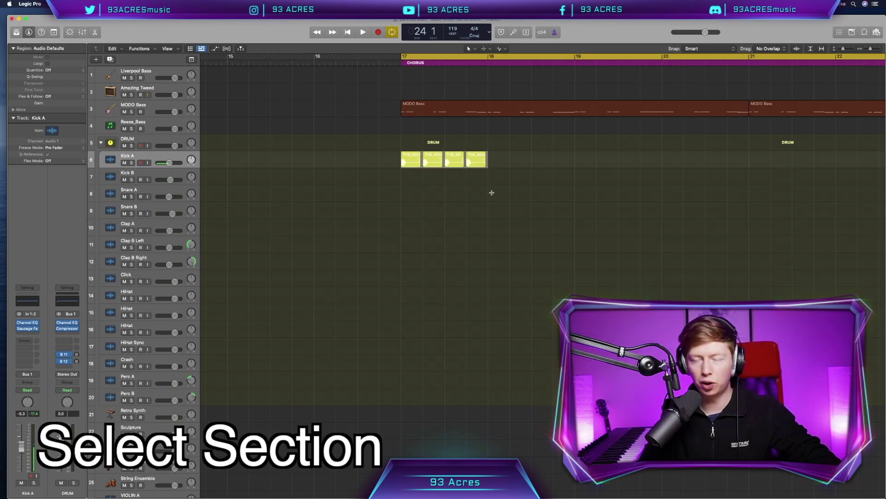
pyautogui.press('super+r')
pyautogui.press('super+Left')
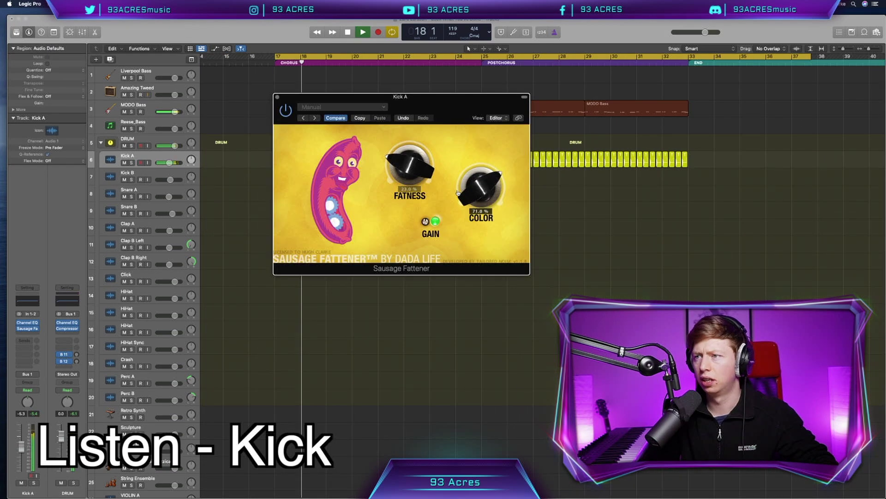
# Adjust the Sausage Fattener Color amount on Kick A and shorten all the kick regions
pyautogui.moveTo(458, 193); pyautogui.dragTo(457, 207)
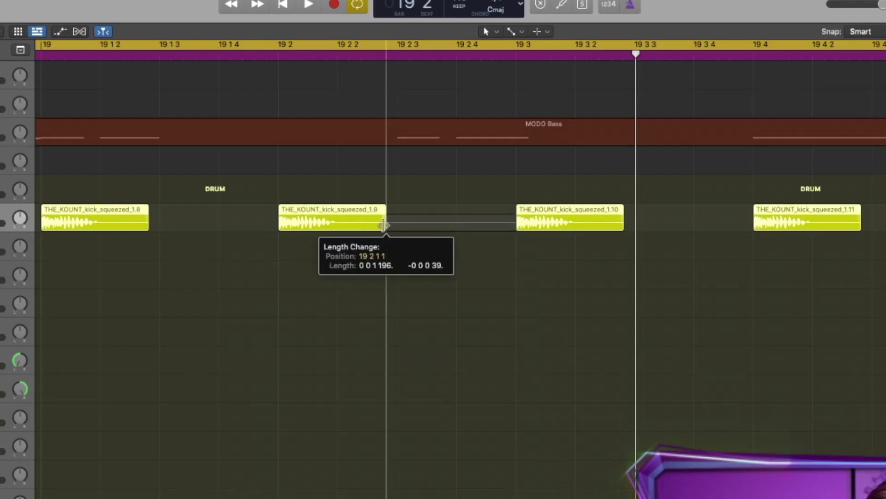
pyautogui.moveTo(411, 161); pyautogui.dragTo(393, 161)
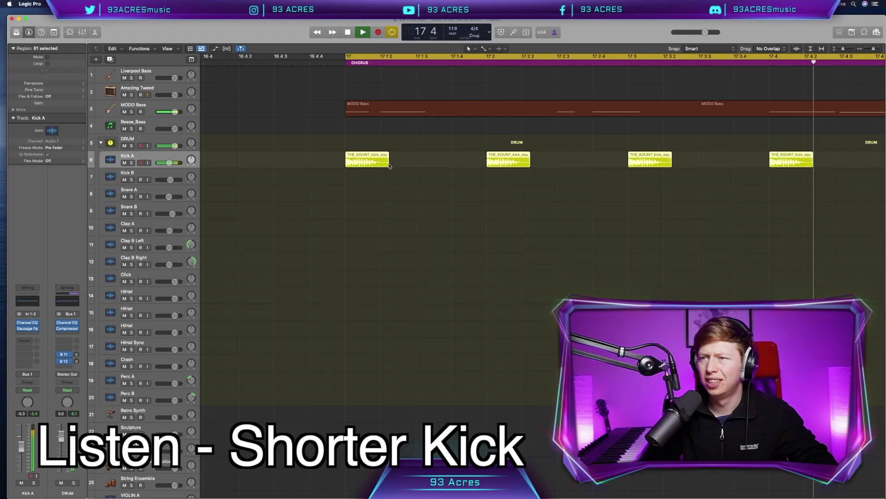
pyautogui.press('super+Left')
pyautogui.press('super+Left')
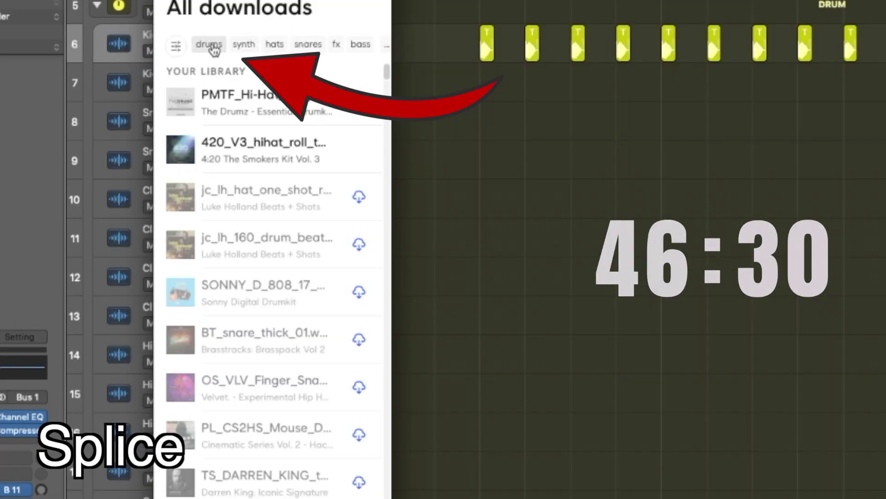
# Filter the Splice downloads to drum snares and place the ESM_One_Shot_Lofi snare on Snare B at beat 2 of bar 17
pyautogui.click(210, 47)
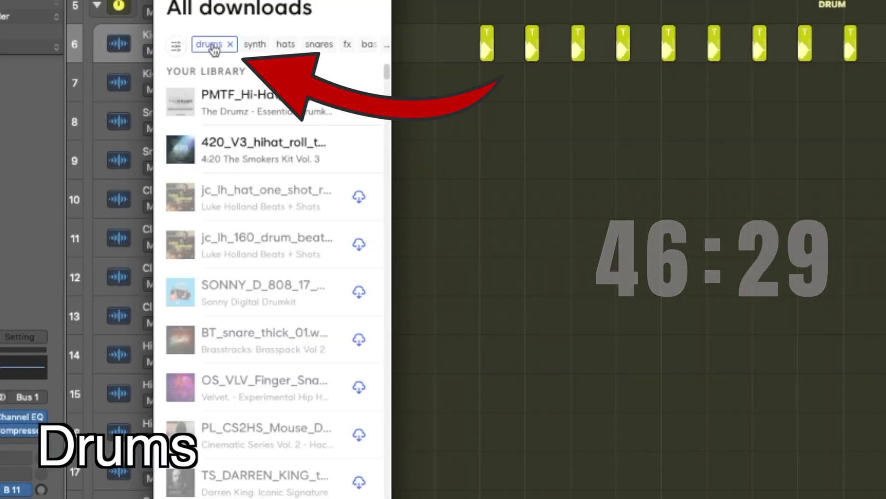
pyautogui.click(282, 51)
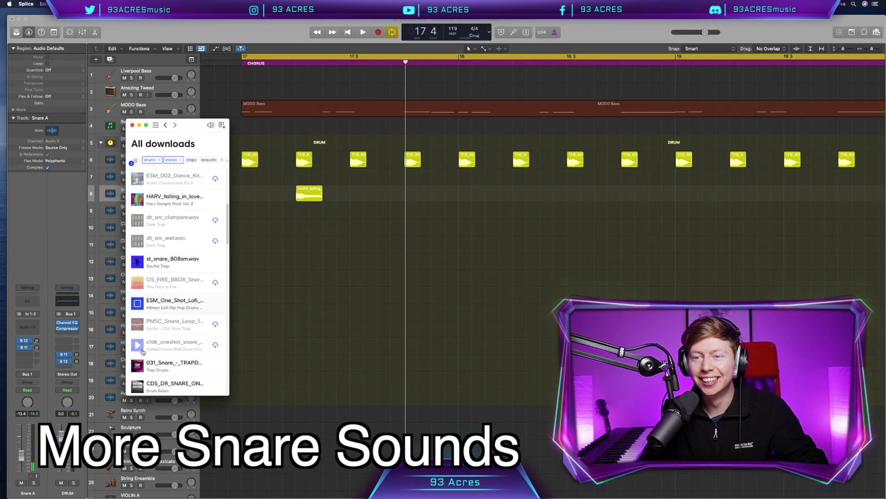
pyautogui.moveTo(175, 303); pyautogui.dragTo(299, 208)
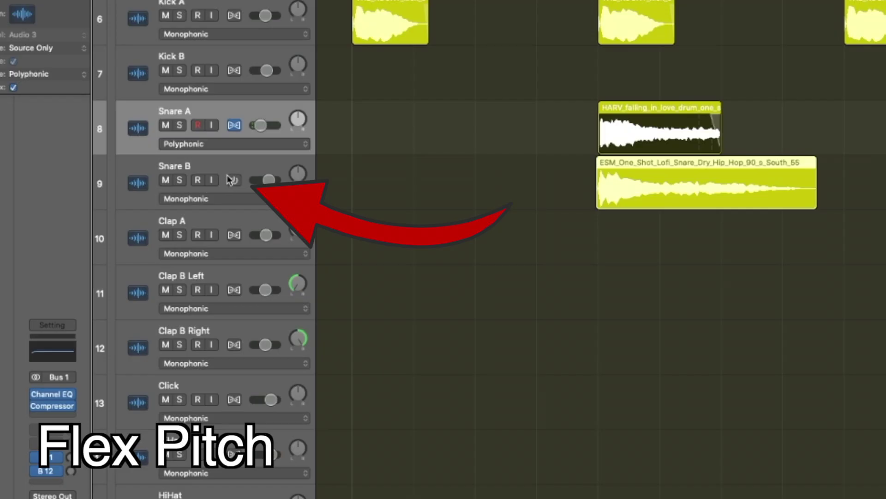
# Enable polyphonic Flex on Snare B and stretch its sample to the same length as the Snare A sample
pyautogui.click(233, 179)
pyautogui.click(240, 171)
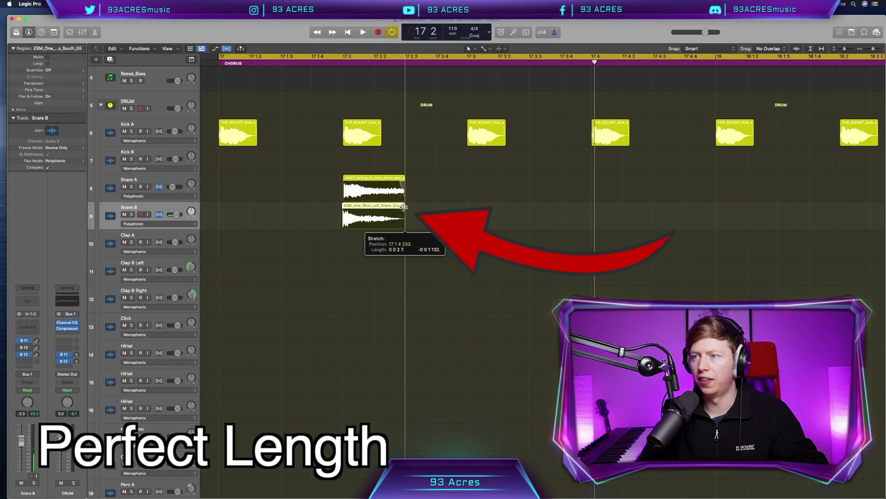
pyautogui.moveTo(403, 207); pyautogui.dragTo(404, 207)
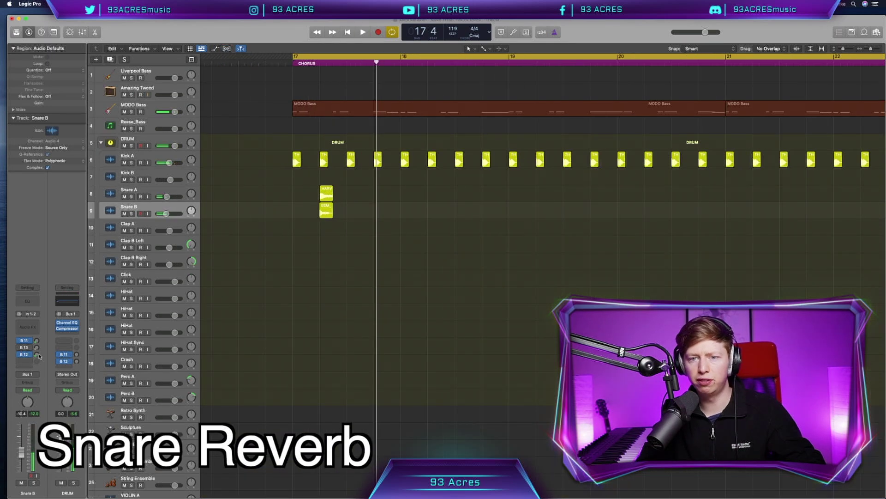
# Select both snare hits in bar 17 and repeat them on every second beat along the arrangement
pyautogui.moveTo(347, 210); pyautogui.dragTo(293, 193)
pyautogui.press('super+r')
pyautogui.press('super+r')
pyautogui.press('super+r')
pyautogui.press('super+r')
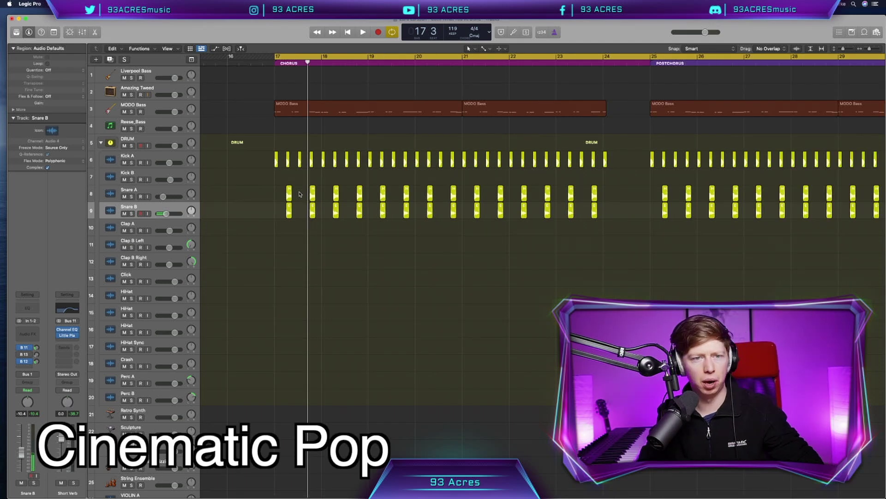
# Bring in a clap sample from Splice and place it on Clap A under the first snare hit
pyautogui.click(3, 194)
pyautogui.moveTo(152, 185); pyautogui.dragTo(289, 229)
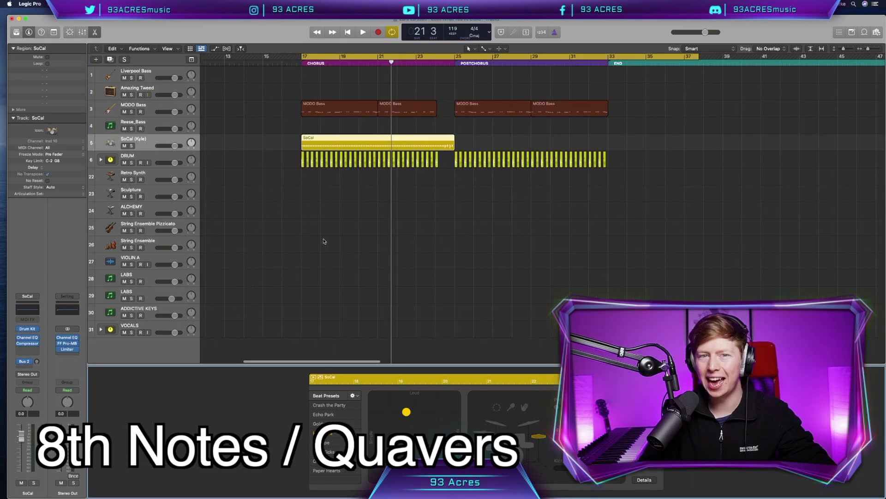
# Play back the chorus to hear the SoCal drummer part with the bass and drums
pyautogui.press('space')
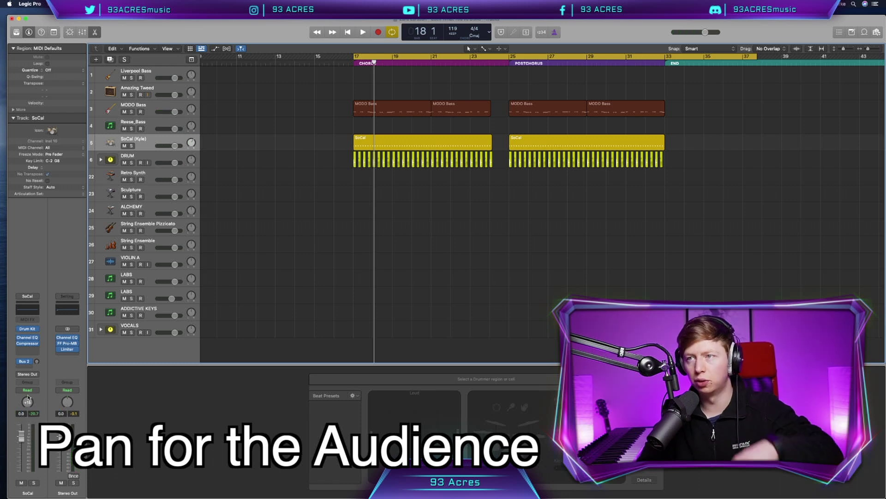
pyautogui.press('space')
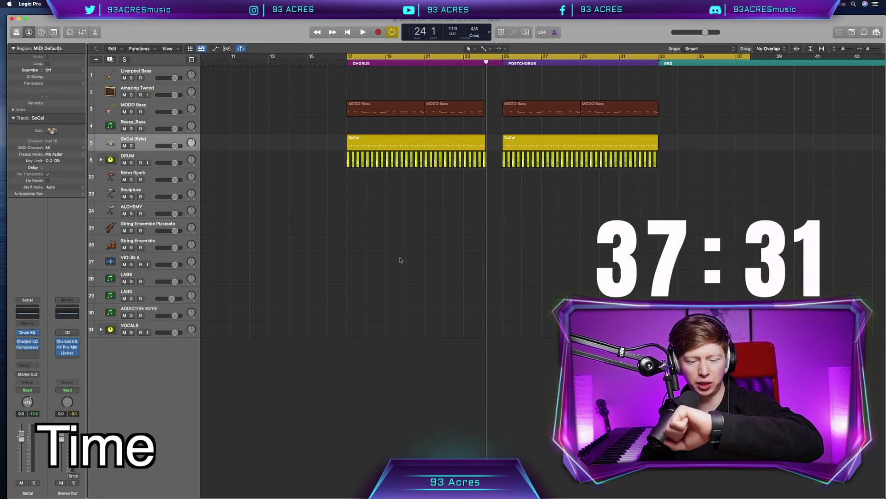
# Expand the DRUM stack and add the AA_Hat_Open_17.wav open hi-hat from Splice to the HiHat Sync track
pyautogui.click(101, 160)
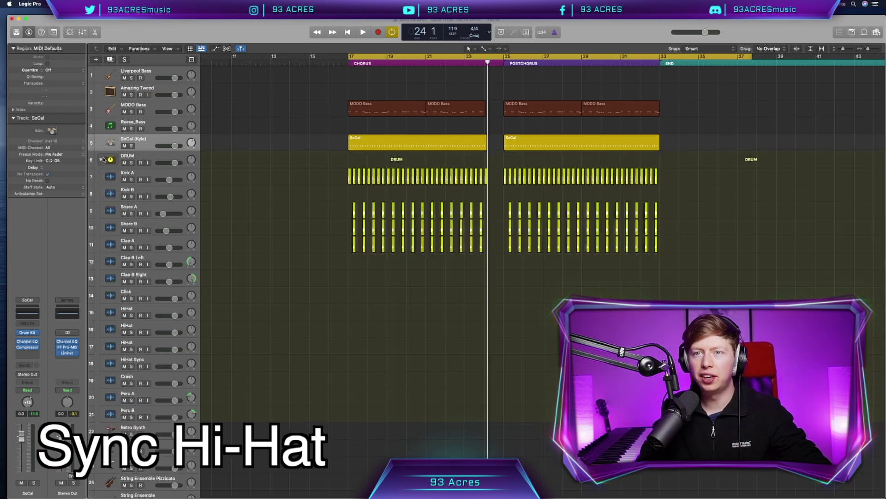
pyautogui.press('super+Right')
pyautogui.press('super+Right')
pyautogui.press('super+Right')
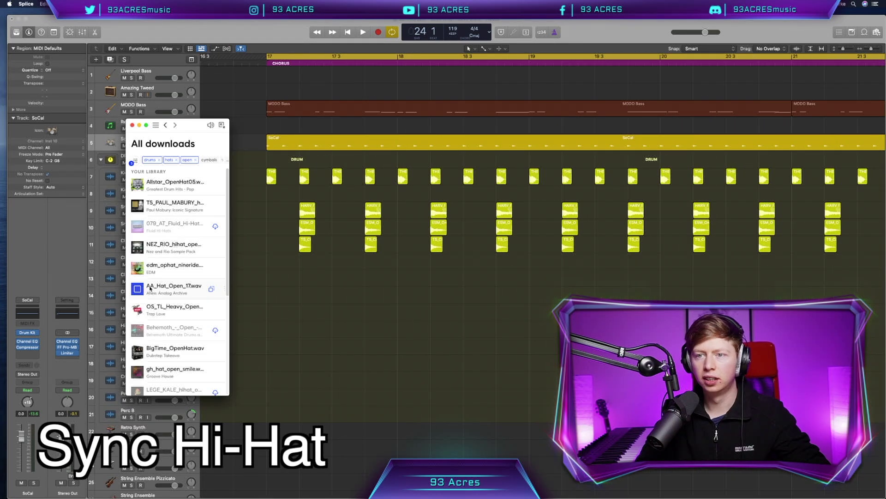
pyautogui.moveTo(150, 289); pyautogui.dragTo(439, 351)
# Enable polyphonic Flex on HiHat Sync and delete the hi-hat hit in the gap before the post-chorus
pyautogui.press('super+f')
pyautogui.click(135, 376)
pyautogui.click(135, 385)
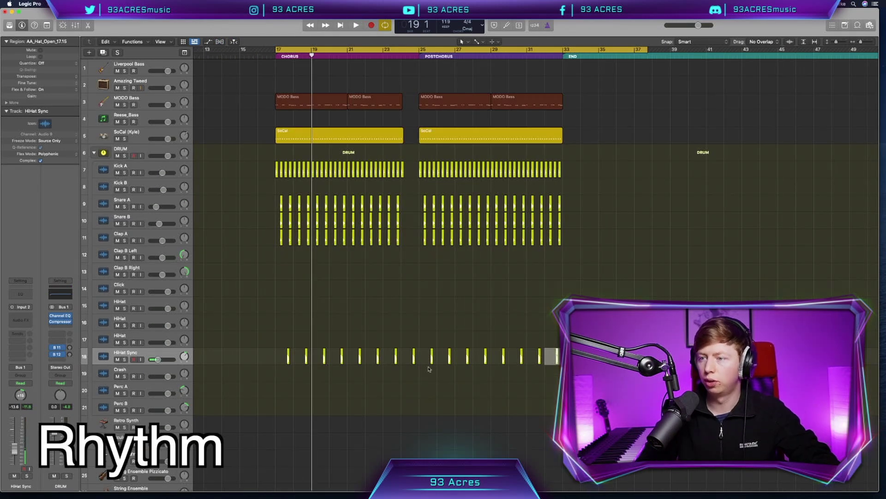
pyautogui.click(414, 357)
pyautogui.press('Delete')
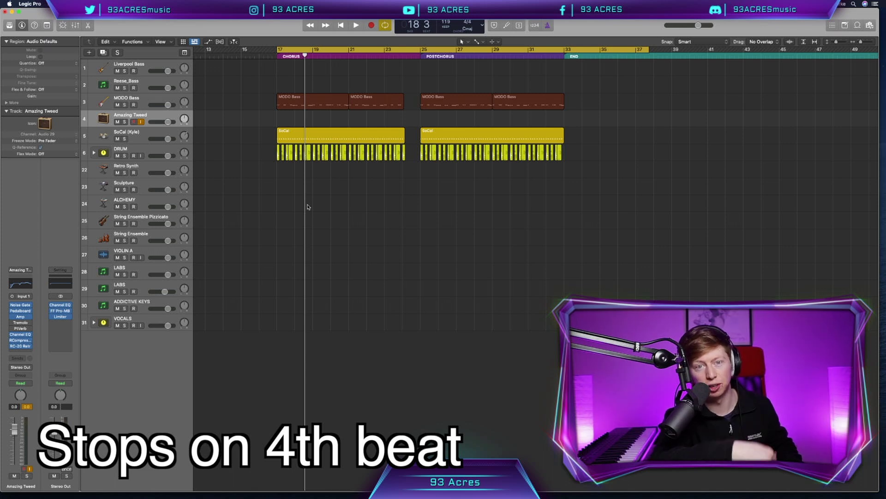
# Lower the Amazing Tweed guitar track's volume and swap the doubled guitar tracks' patch for a Clean Guitar sound
pyautogui.press('super+Right')
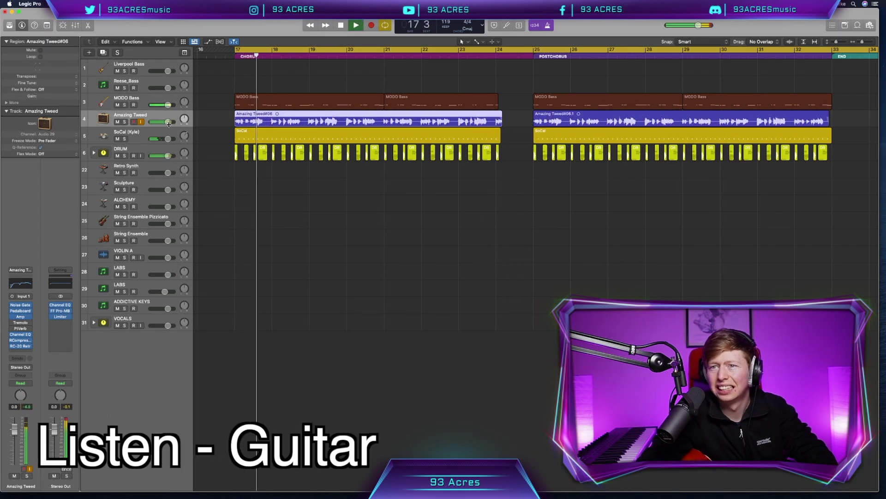
pyautogui.moveTo(169, 123); pyautogui.dragTo(162, 122)
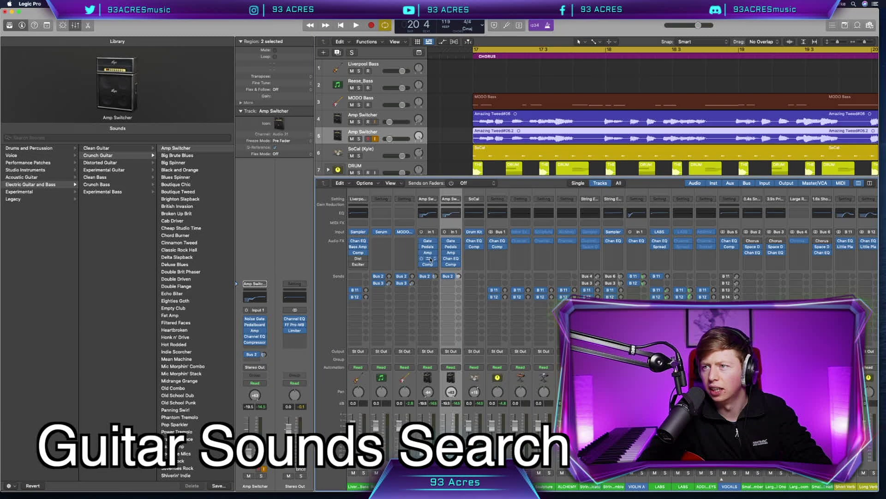
pyautogui.click(97, 147)
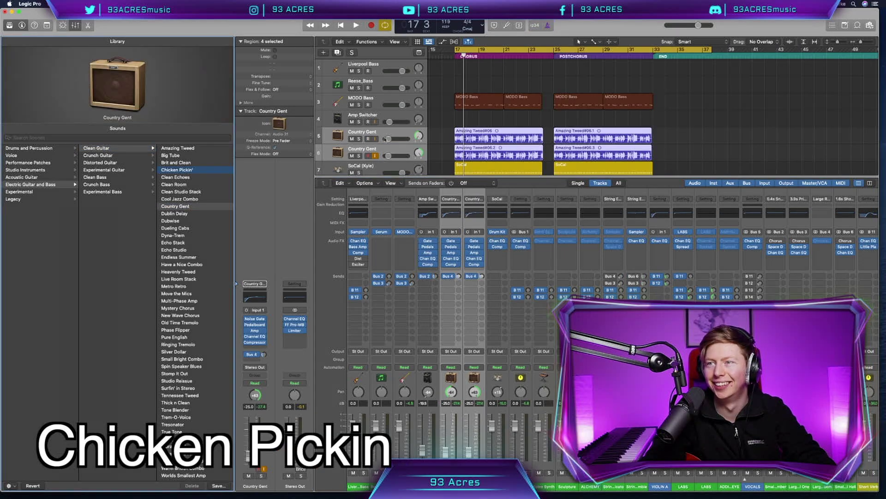
pyautogui.click(193, 273)
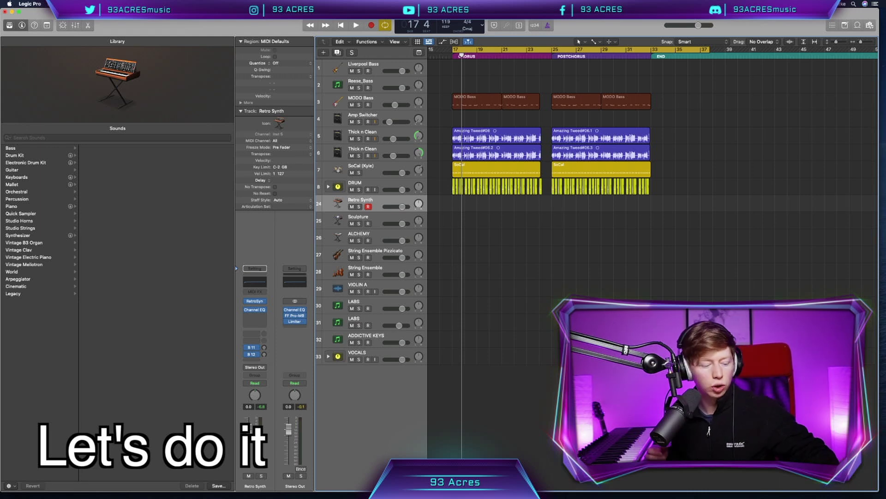
# Record a Retro Synth chord part over the chorus and extend its notes to fill the gaps between chords
pyautogui.press('r')
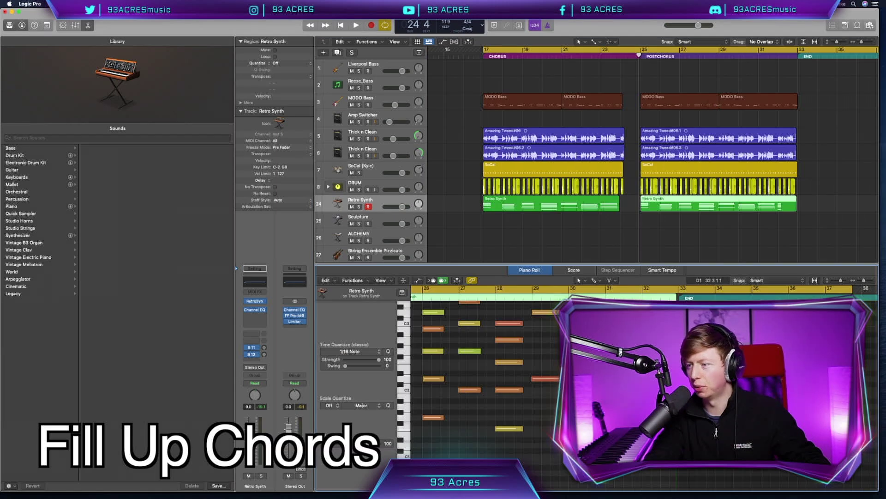
pyautogui.click(354, 280)
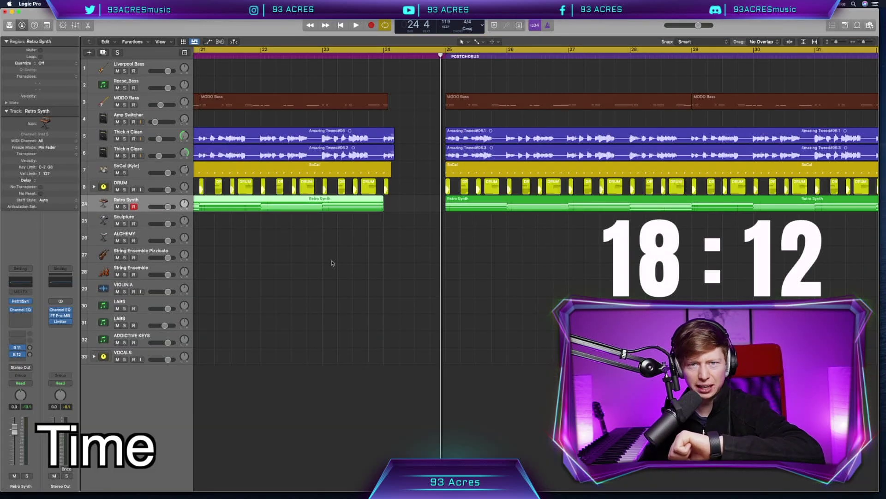
# Expand the DRUM stack and place the hbk_kit01 crash one-shot from Splice at the chorus start, repeating it every four bars
pyautogui.hscroll(-3, 333, 263)
pyautogui.scroll(-3, 333, 264)
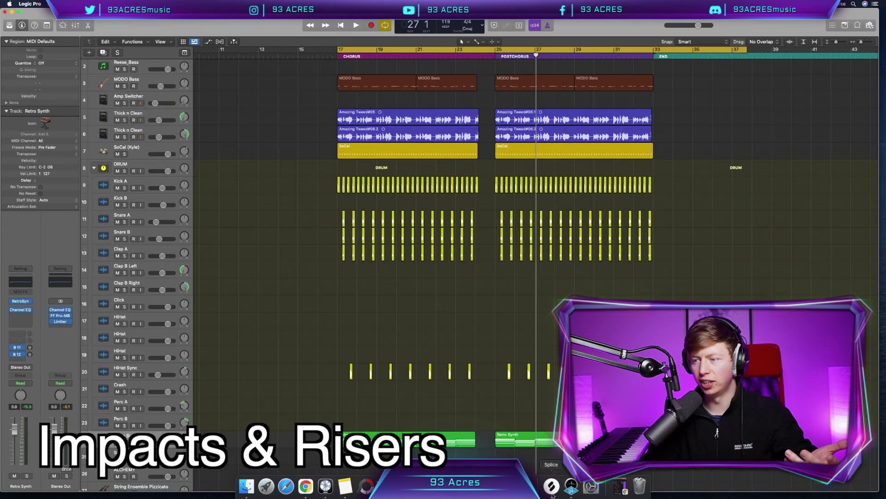
pyautogui.click(552, 487)
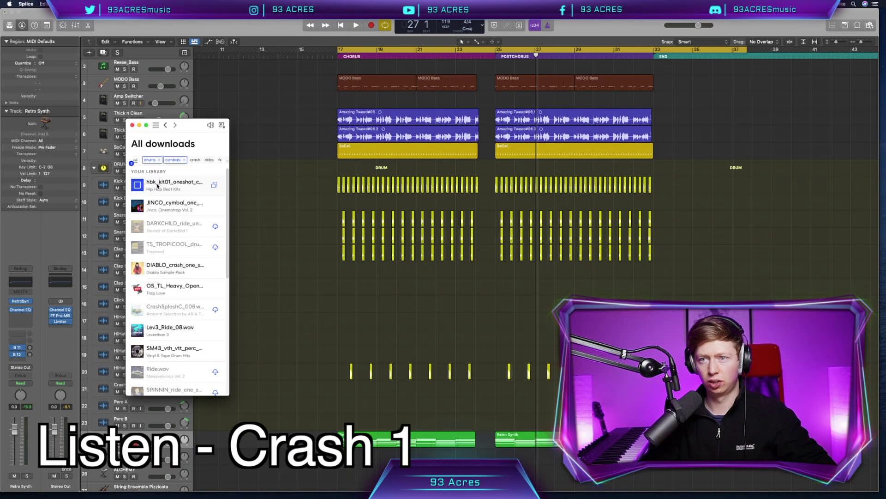
pyautogui.moveTo(179, 183); pyautogui.dragTo(268, 204)
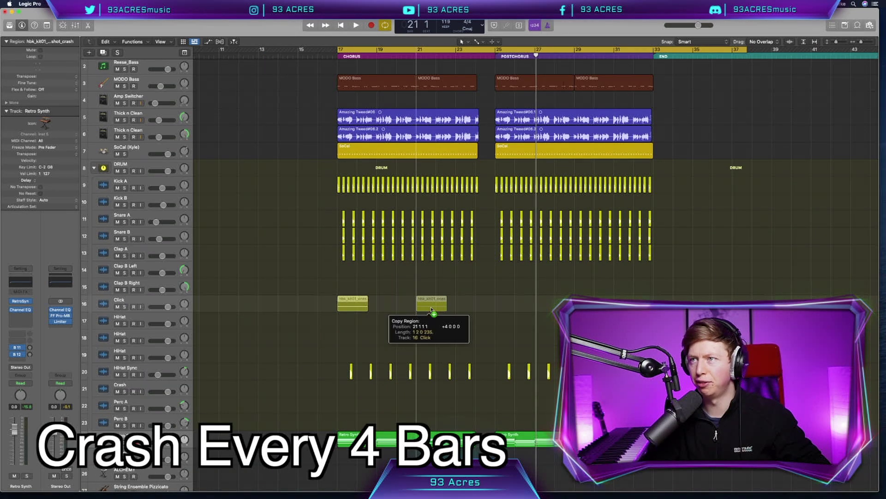
pyautogui.moveTo(431, 309); pyautogui.dragTo(432, 309)
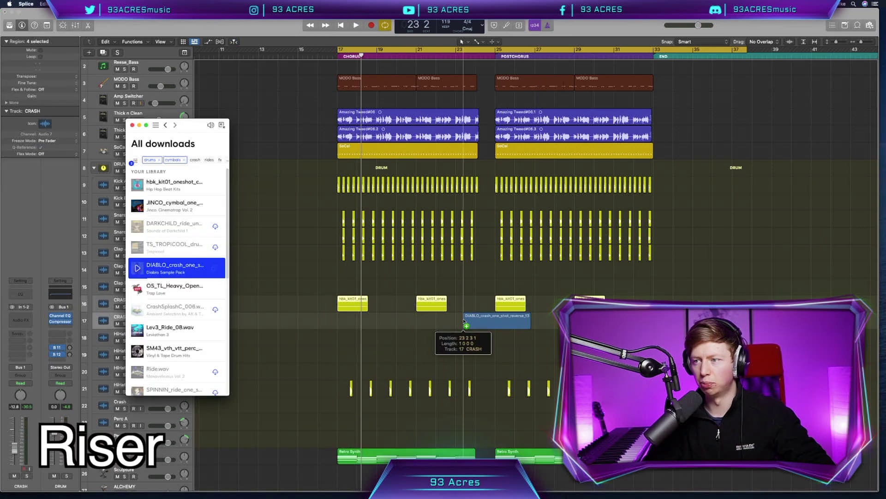
# Add the DIABLO reverse crash as a riser and the hbk_kit03 crash at the post-chorus start on separate CRASH tracks
pyautogui.moveTo(176, 267); pyautogui.dragTo(393, 325)
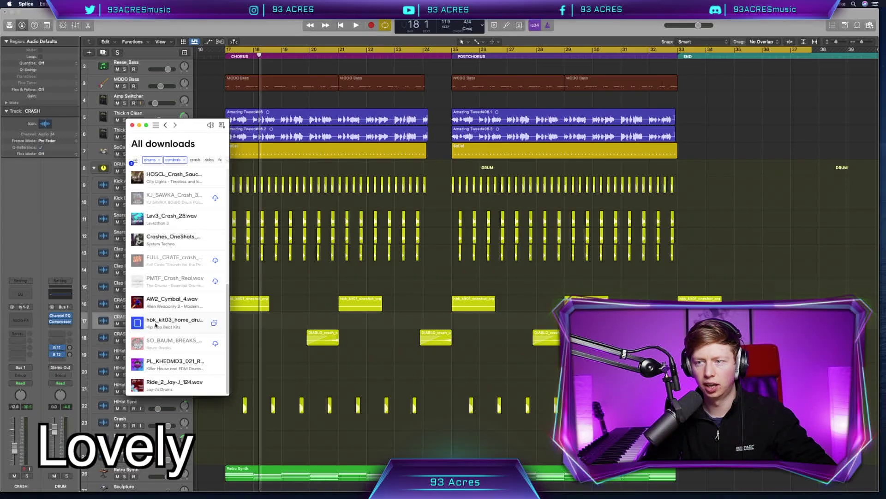
pyautogui.moveTo(175, 322); pyautogui.dragTo(503, 326)
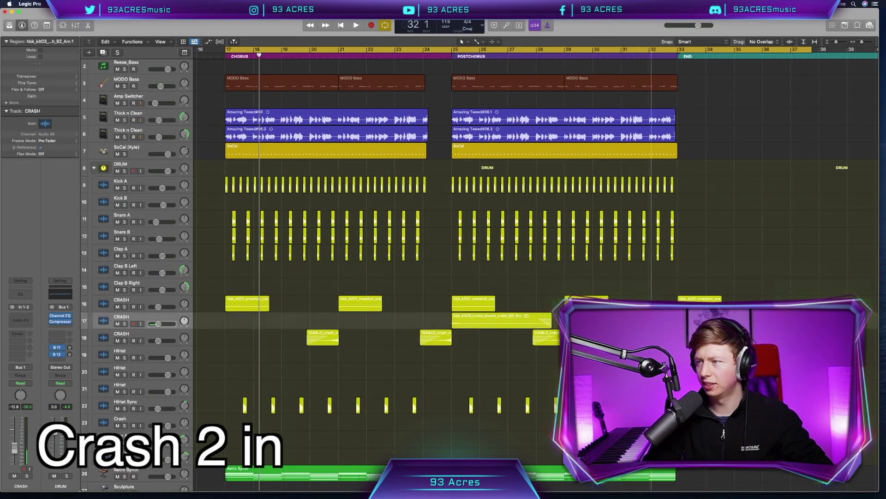
# Shape a white-noise Retro Synth with the mix fully on Osc 1 and extend its MIDI region from bar 17 to bar 25
pyautogui.scroll(-5, 461, 267)
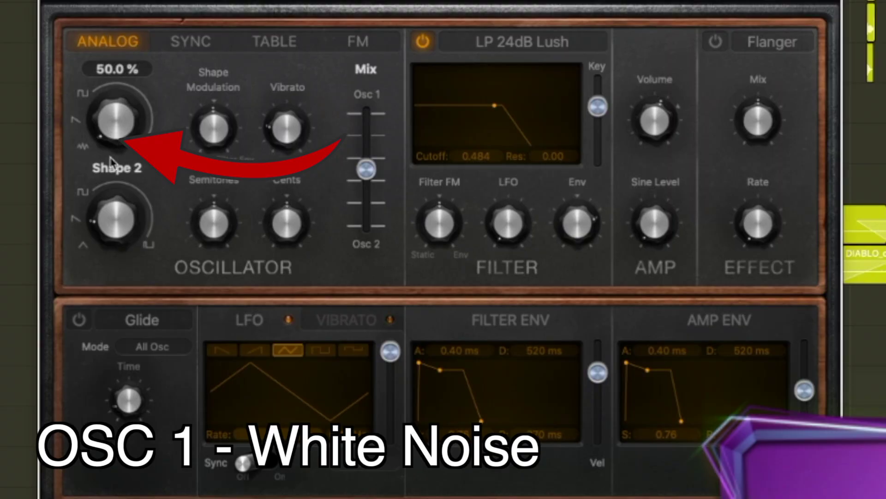
pyautogui.moveTo(366, 169); pyautogui.dragTo(366, 113)
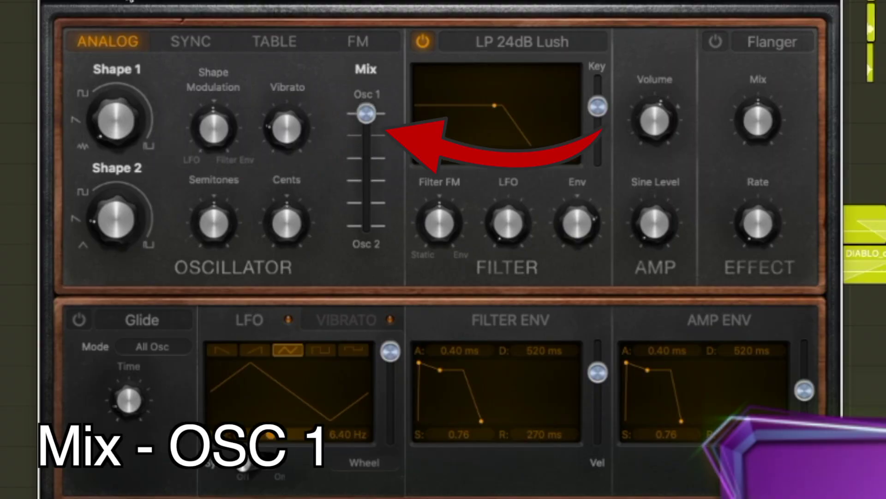
pyautogui.click(422, 41)
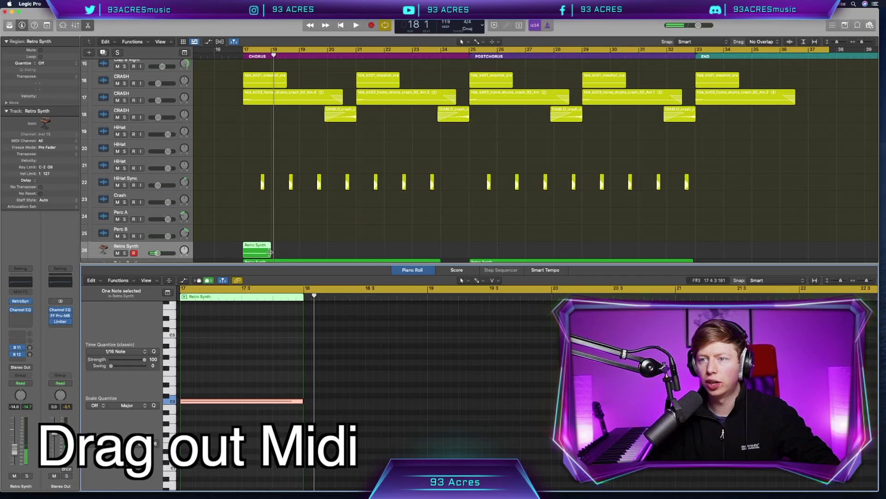
pyautogui.moveTo(270, 252); pyautogui.dragTo(469, 252)
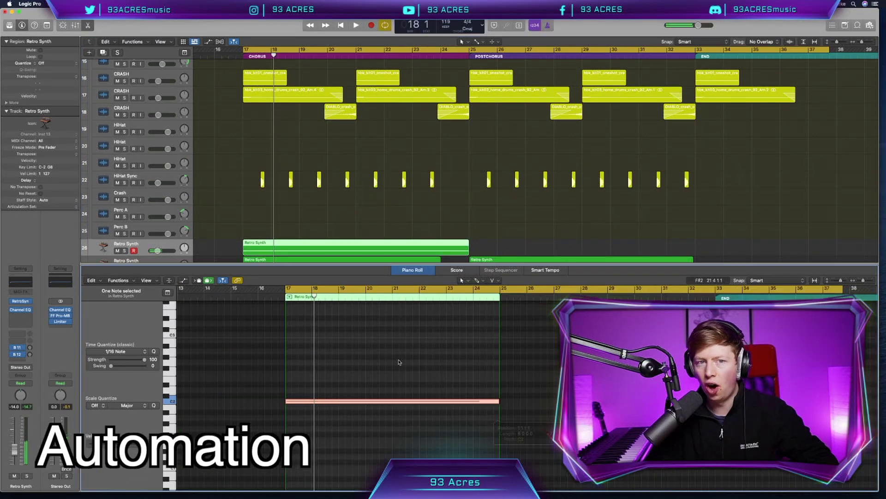
# Insert an AutoFilter on the white-noise Retro Synth track and show the Retro Synth's filter Cutoff as its automation parameter
pyautogui.click(26, 314)
pyautogui.moveTo(40, 408)
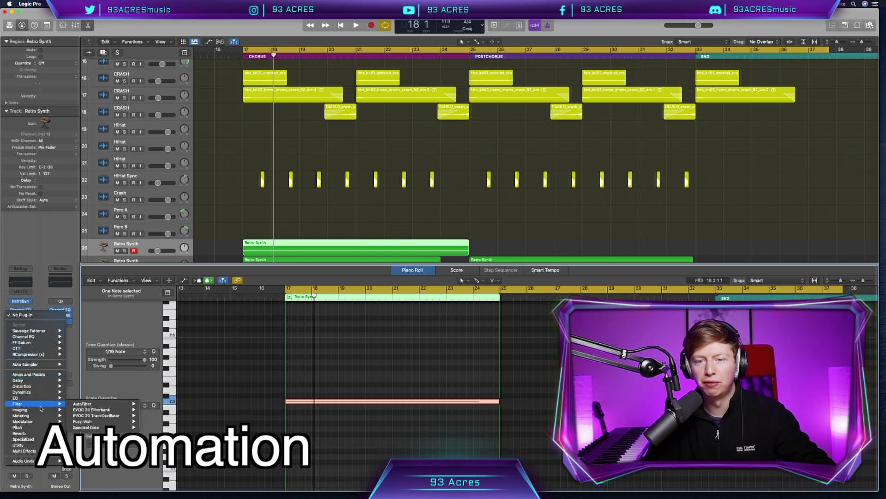
pyautogui.click(153, 404)
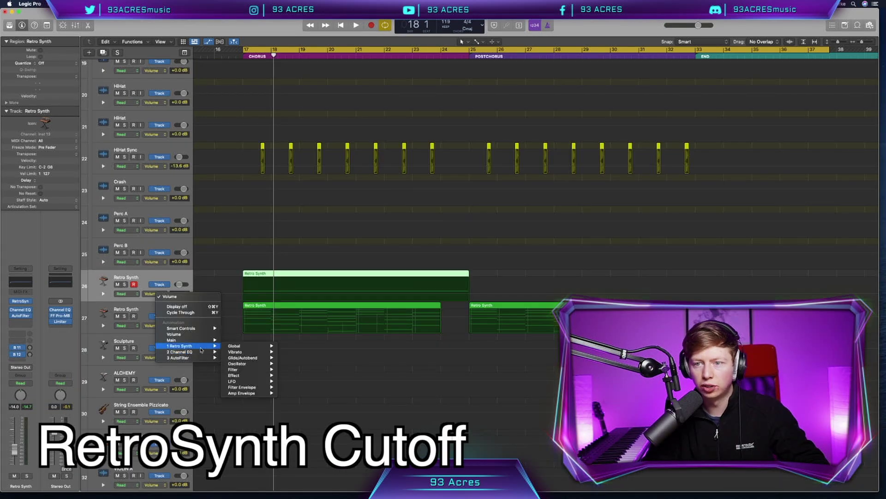
pyautogui.moveTo(249, 350)
pyautogui.click(298, 353)
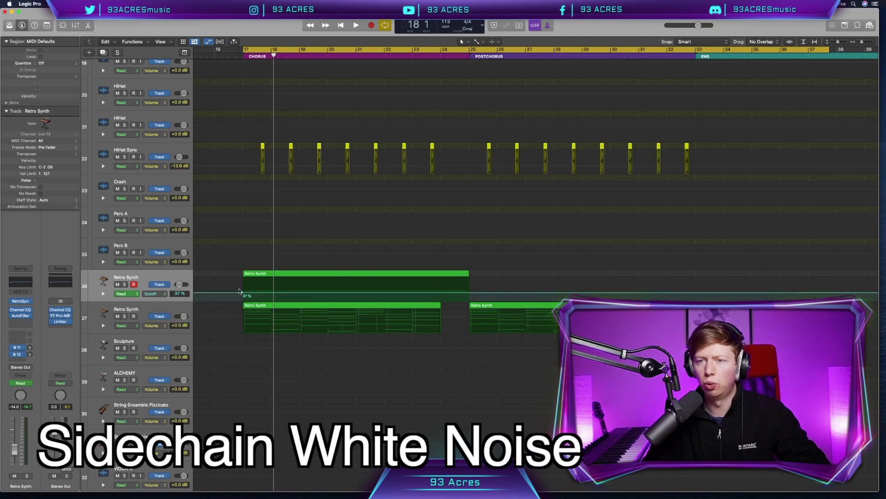
# Insert the Kickstart plug-in after AutoFilter to give the white-noise synth a sidechain effect
pyautogui.click(18, 321)
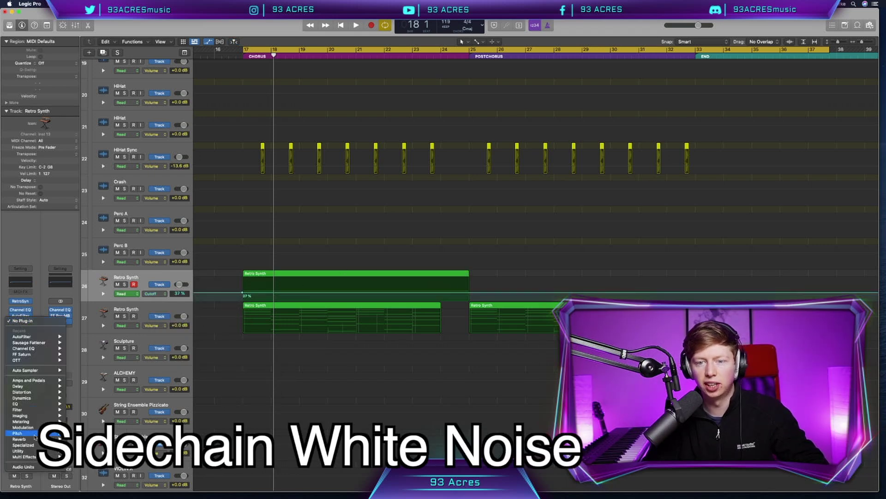
pyautogui.moveTo(23, 467)
pyautogui.moveTo(97, 463)
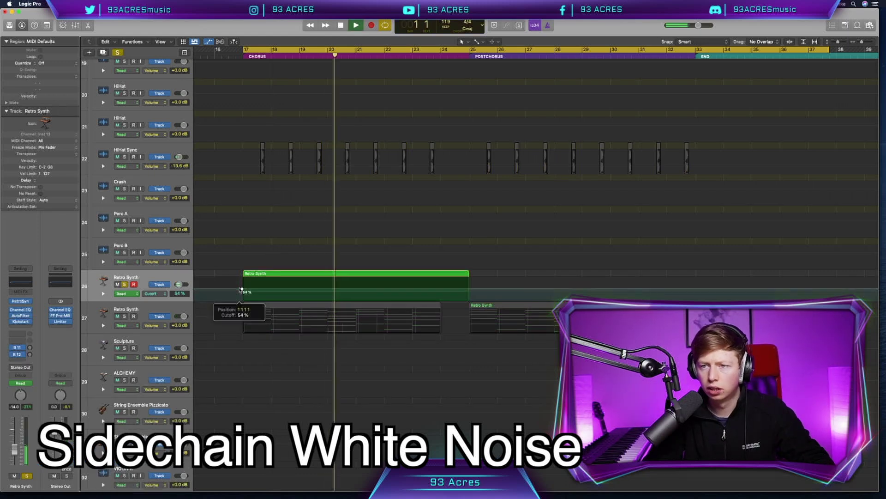
pyautogui.click(21, 316)
pyautogui.click(278, 97)
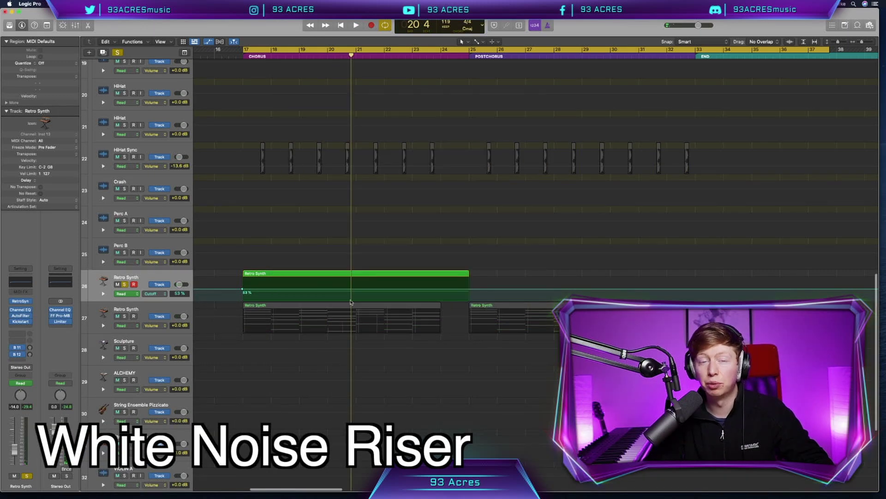
# Automate the white-noise cutoff to rise gradually to about 79% at the end of the chorus region
pyautogui.press('super+Right')
pyautogui.moveTo(477, 291); pyautogui.dragTo(474, 285)
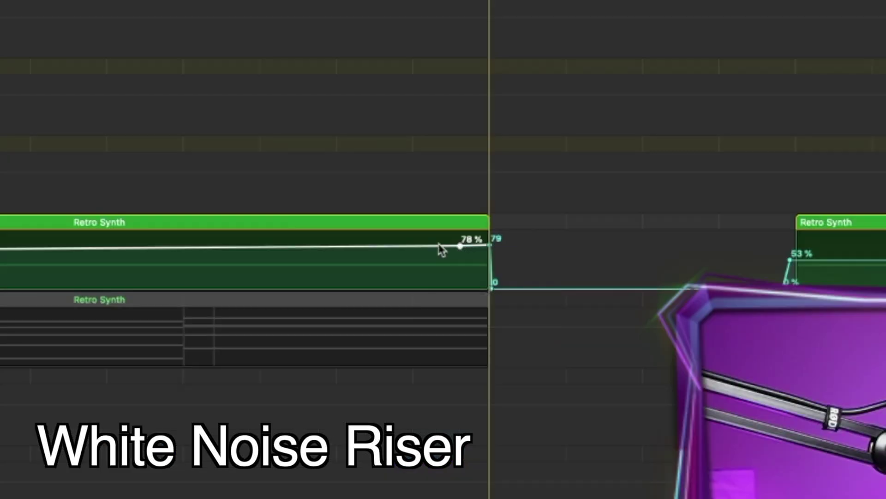
pyautogui.moveTo(441, 250); pyautogui.dragTo(416, 257)
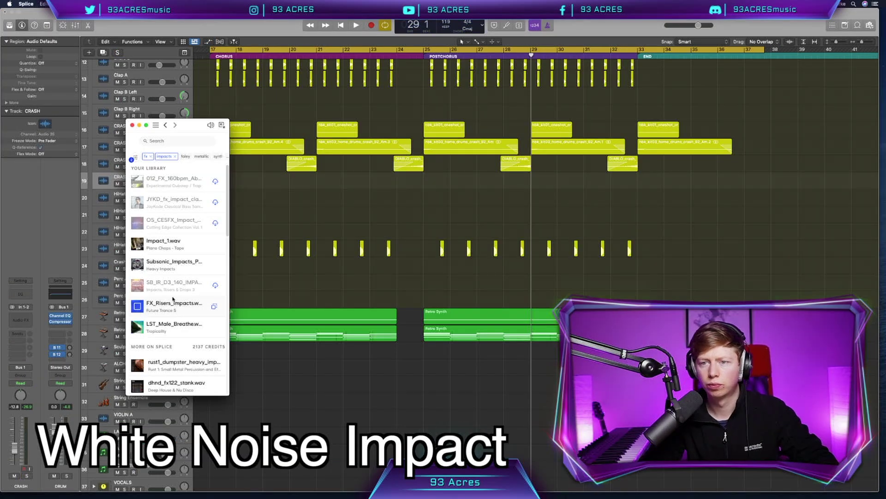
# Copy the FX_Risers_Impacts sample to the starts of the chorus and post-chorus on a Crash track, and collapse the DRUM stack
pyautogui.keyDown('alt'); pyautogui.moveTo(639, 278); pyautogui.dragTo(388, 284); pyautogui.keyUp('alt')
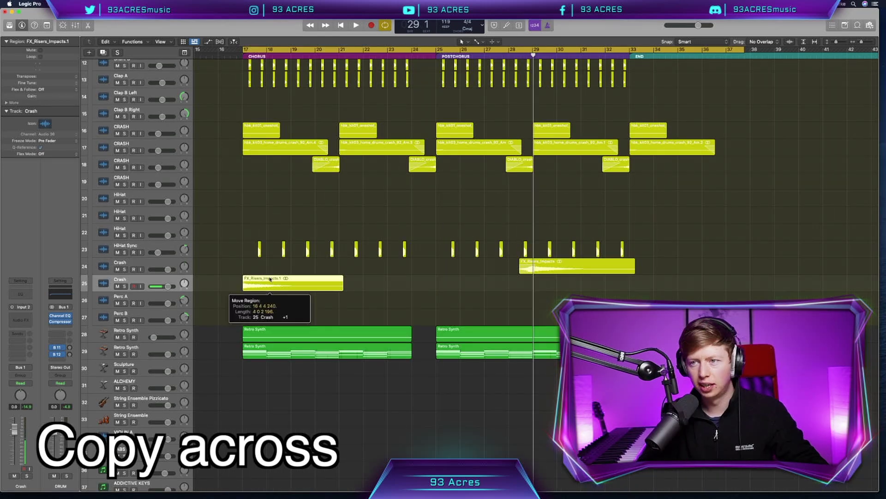
pyautogui.keyDown('alt'); pyautogui.moveTo(286, 284); pyautogui.dragTo(565, 289); pyautogui.keyUp('alt')
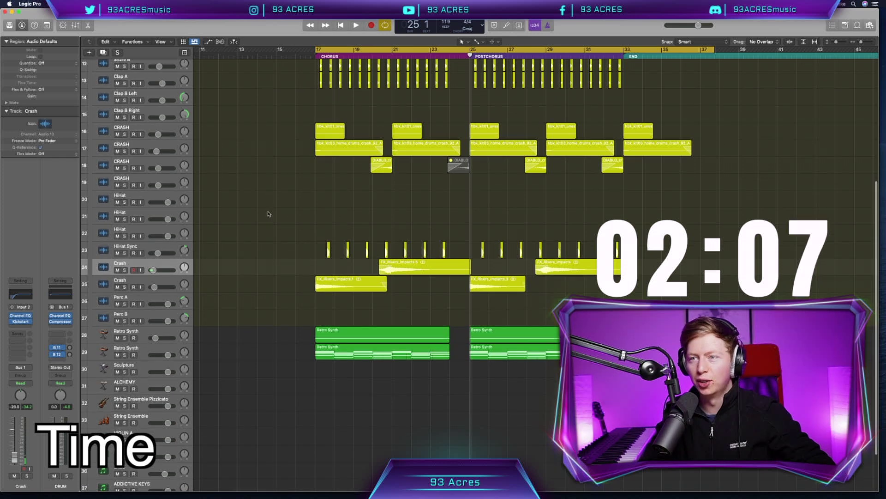
pyautogui.scroll(4, 111, 108)
pyautogui.click(93, 99)
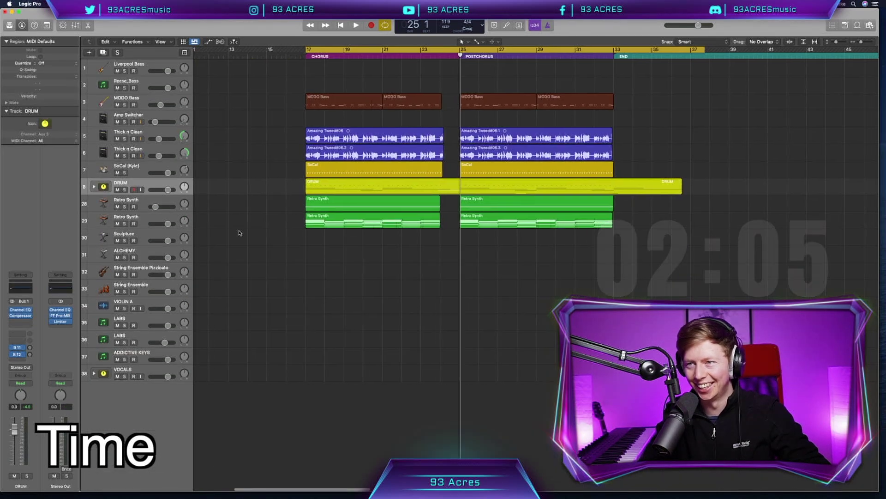
# Record violin takes over the post-chorus on audio tracks and open the new take in the audio editor with Flex Pitch
pyautogui.click(281, 313)
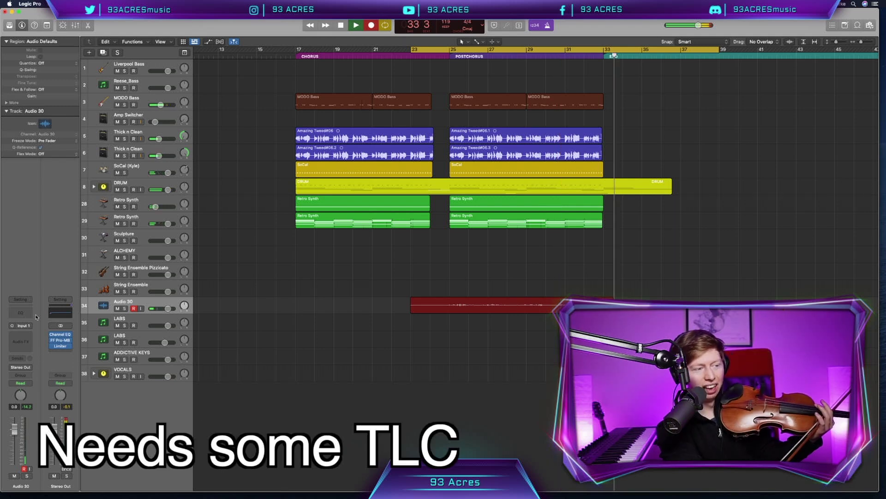
pyautogui.press('space')
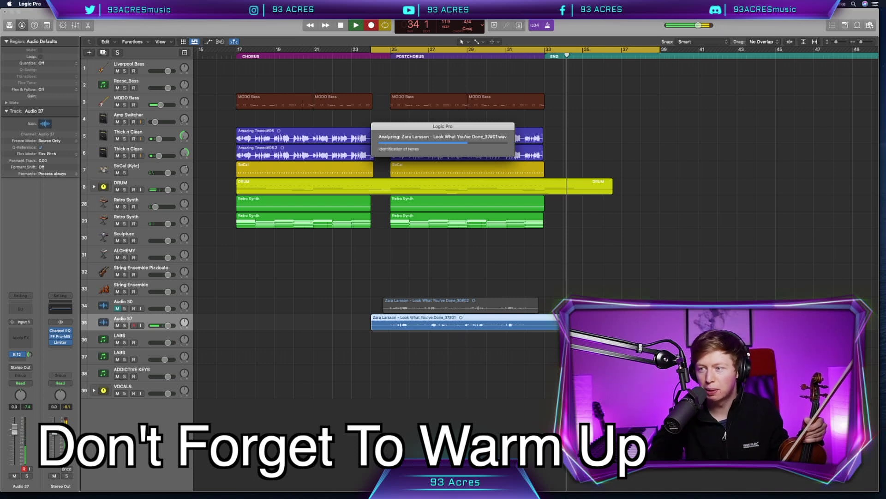
pyautogui.press('e')
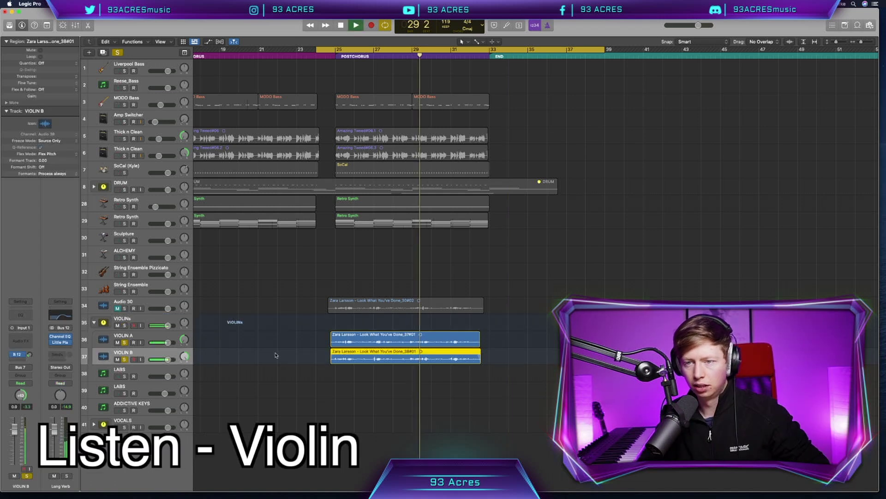
pyautogui.hscroll(3, 277, 357)
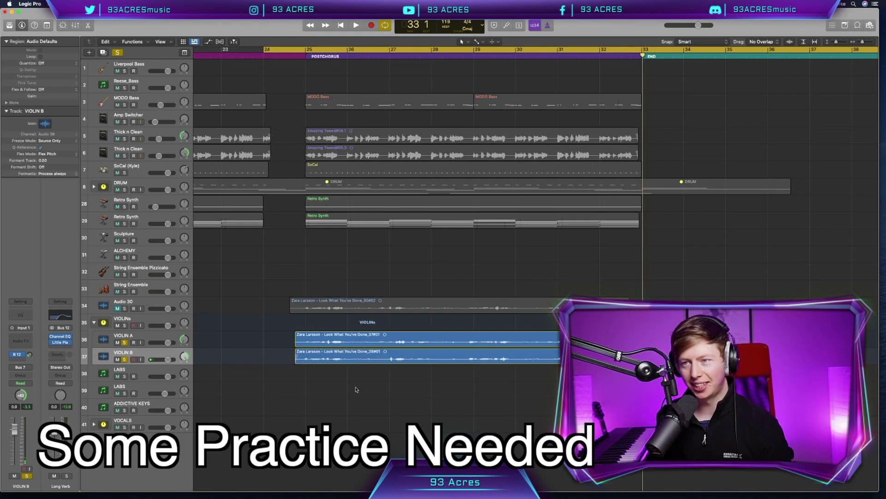
pyautogui.hscroll(-1, 356, 390)
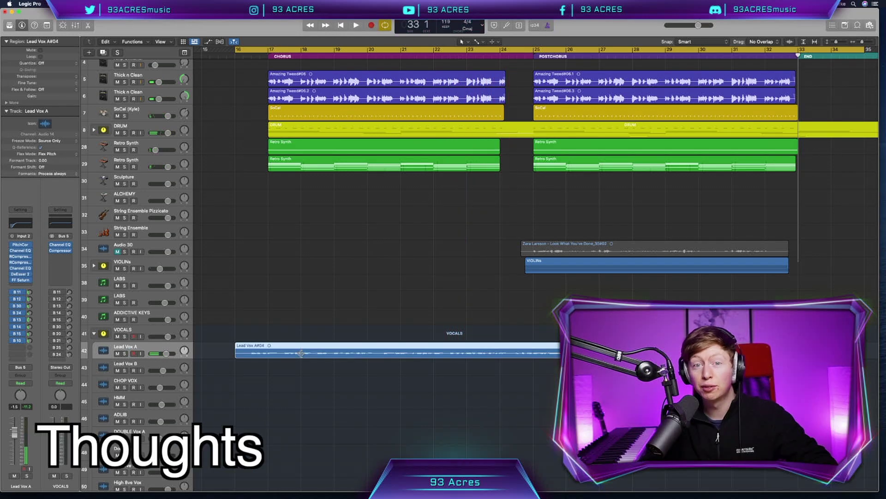
# Use Flex Pitch on the Lead Vox A take with pitch correction at 100 and raise the note just before bar 21
pyautogui.press('e')
pyautogui.click(222, 280)
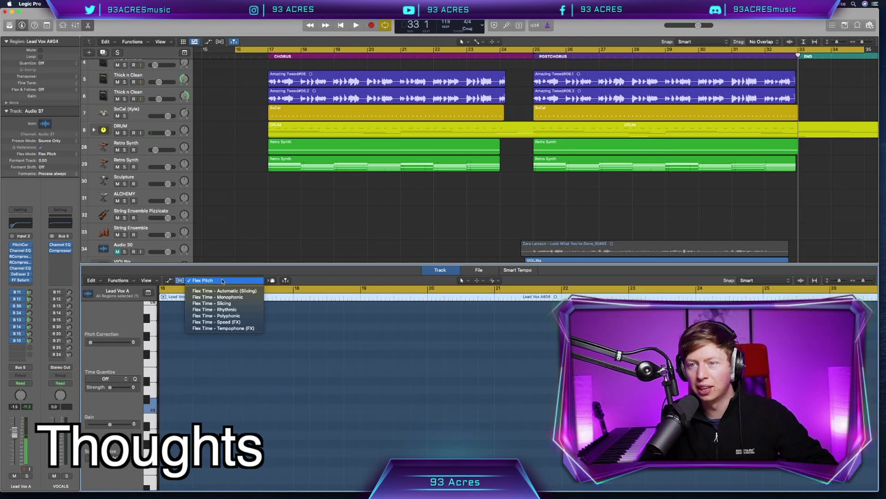
pyautogui.click(222, 281)
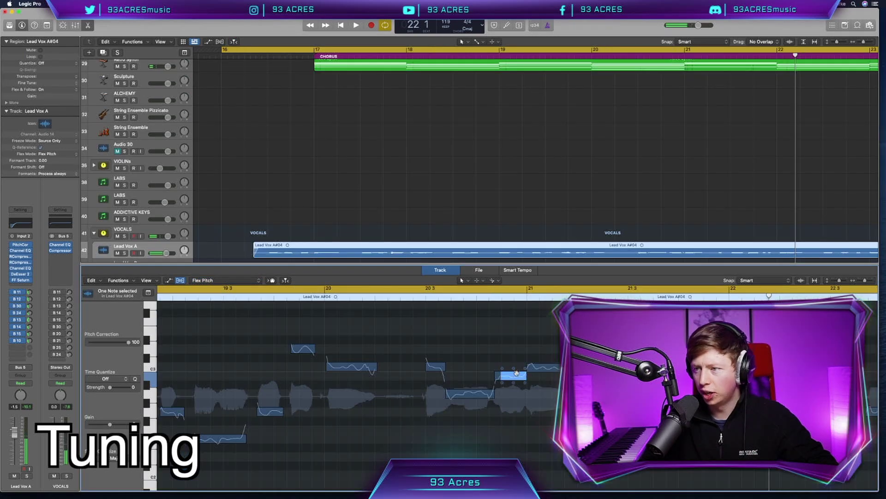
pyautogui.moveTo(516, 372); pyautogui.dragTo(516, 368)
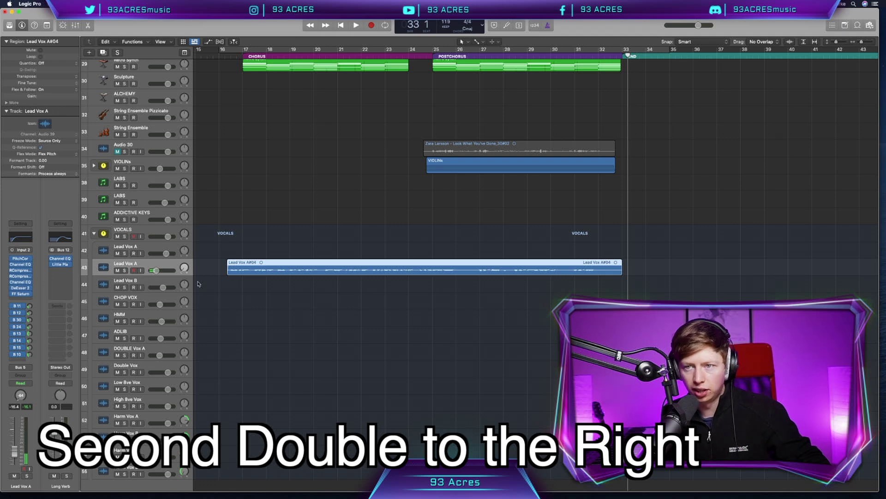
# Delete the second half of the first double vocal and re-record it over the post-chorus
pyautogui.click(198, 283)
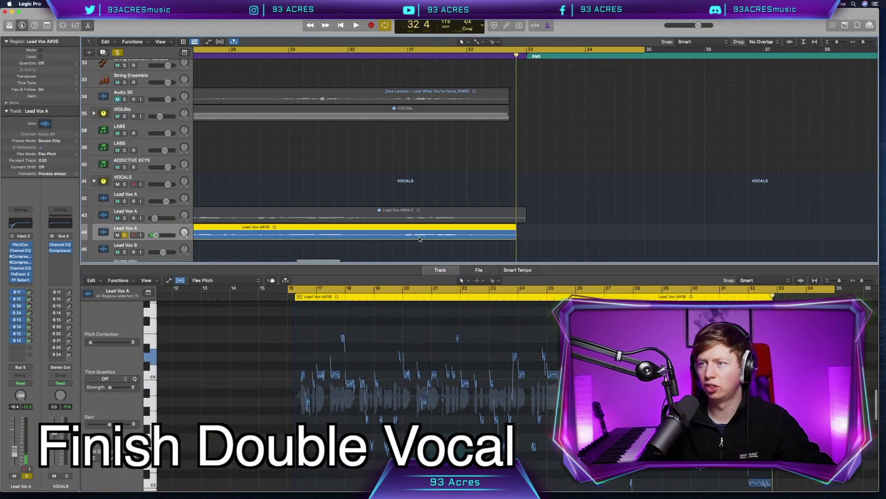
pyautogui.hscroll(-5, 419, 238)
pyautogui.click(406, 219)
pyautogui.press('Delete')
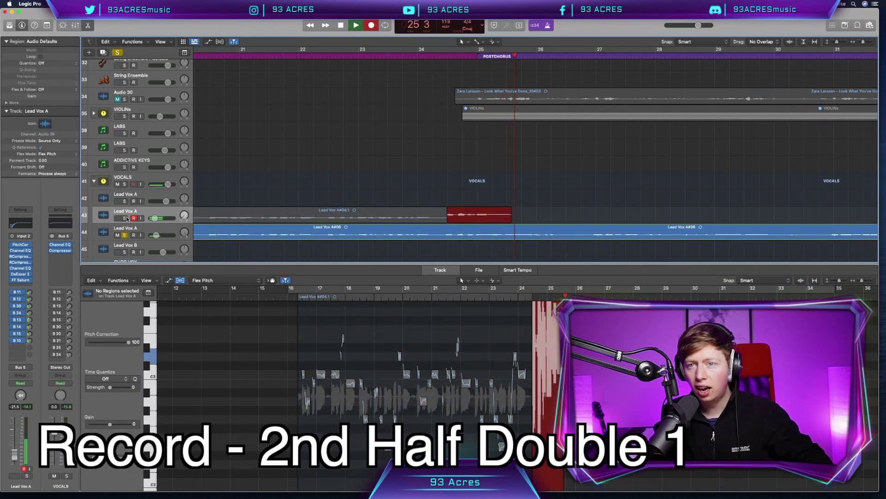
pyautogui.click(126, 217)
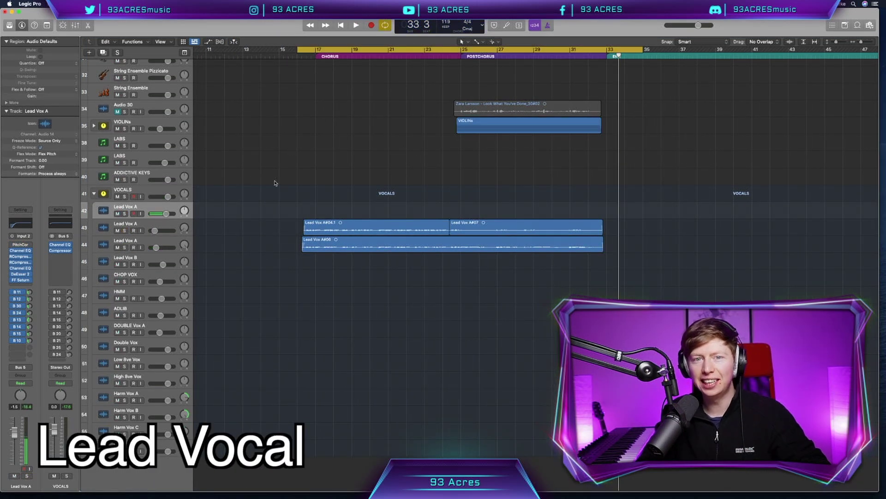
# Examine the lead vocal's Bus 15 delay send and select the regions of the first vocal double
pyautogui.scroll(3, 275, 185)
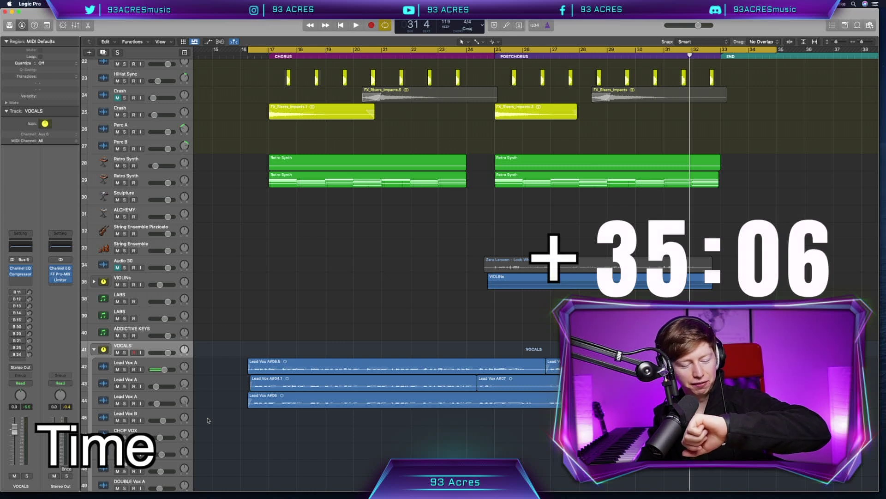
pyautogui.scroll(-4, 208, 420)
pyautogui.click(281, 407)
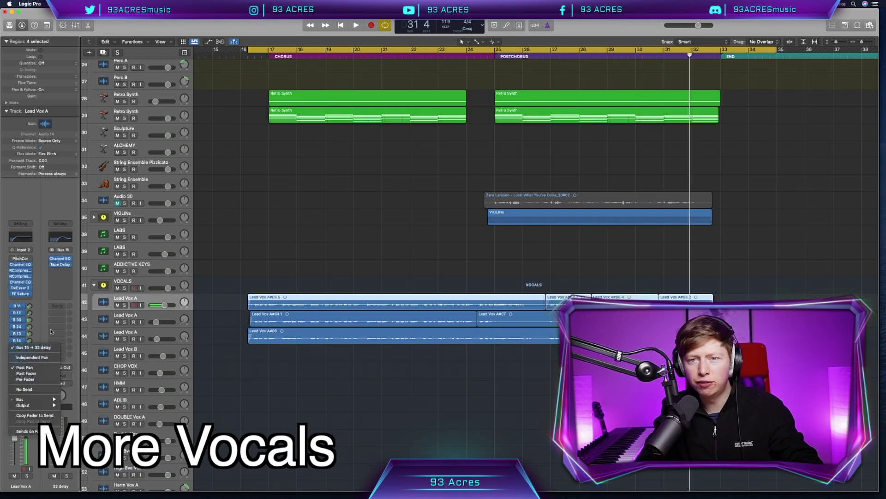
pyautogui.click(360, 318)
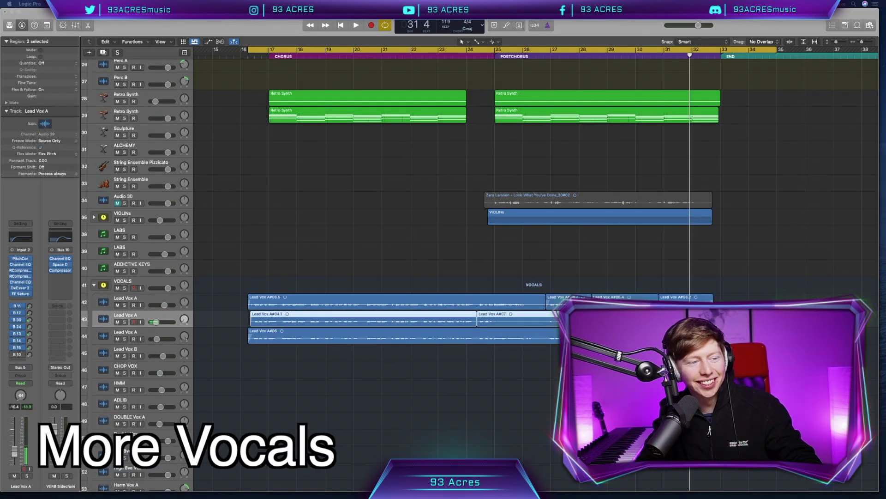
# Record an ad-lib at the start of the post-chorus and open it in the audio editor with Flex Pitch, pitch correction at 100
pyautogui.click(139, 333)
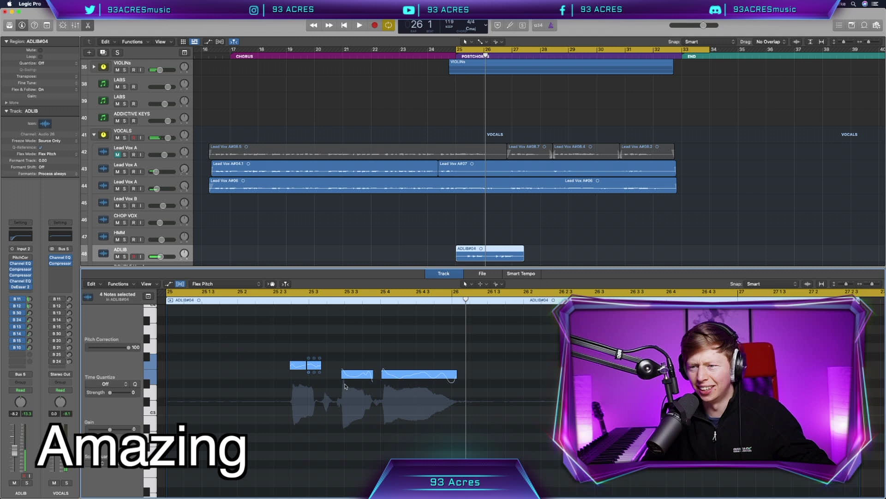
pyautogui.hscroll(2, 349, 390)
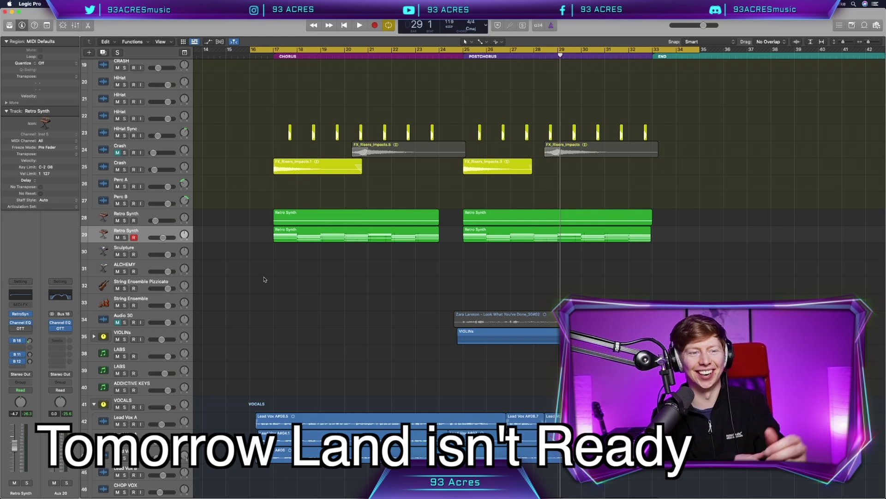
# Build a drum fill before the chorus with the FULL_CRATE snap on Perc A, FL_CTEH_Rimshot on Snare A and WILLIEB percussion duplicated onto another Kick B track
pyautogui.scroll(-5, 265, 279)
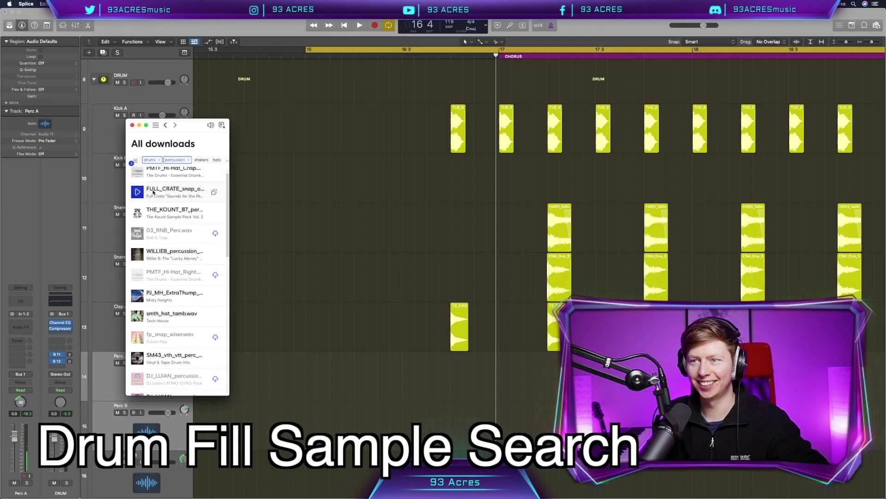
pyautogui.moveTo(153, 192); pyautogui.dragTo(461, 375)
pyautogui.scroll(2, 508, 231)
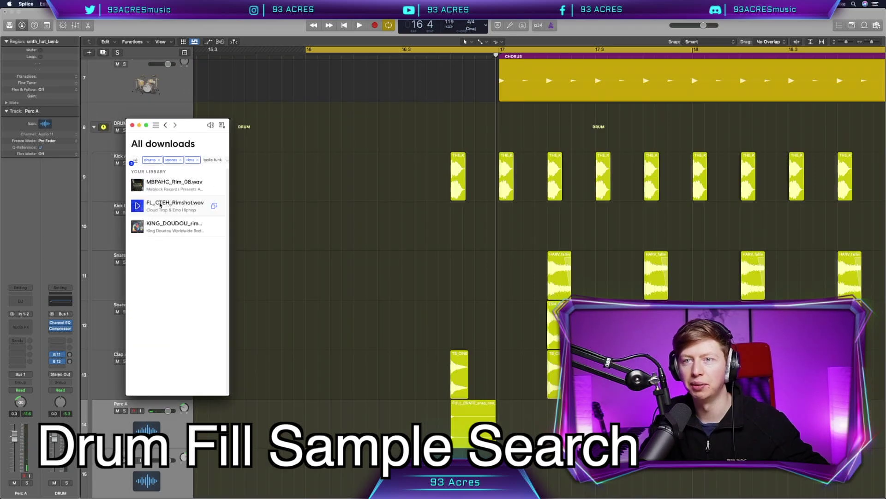
pyautogui.moveTo(176, 205); pyautogui.dragTo(455, 277)
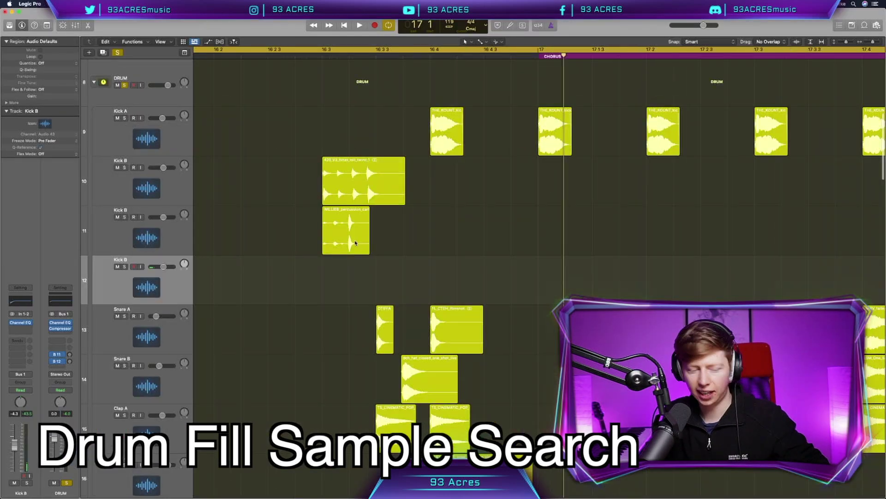
pyautogui.moveTo(346, 230); pyautogui.dragTo(346, 277)
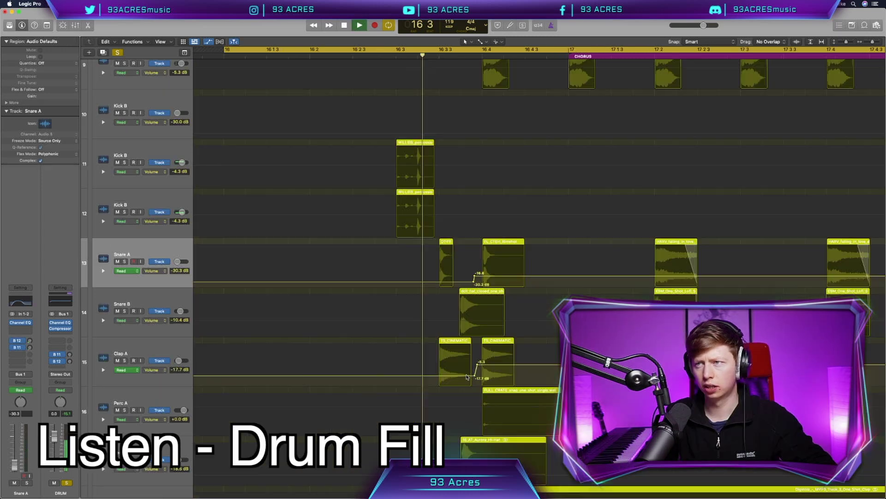